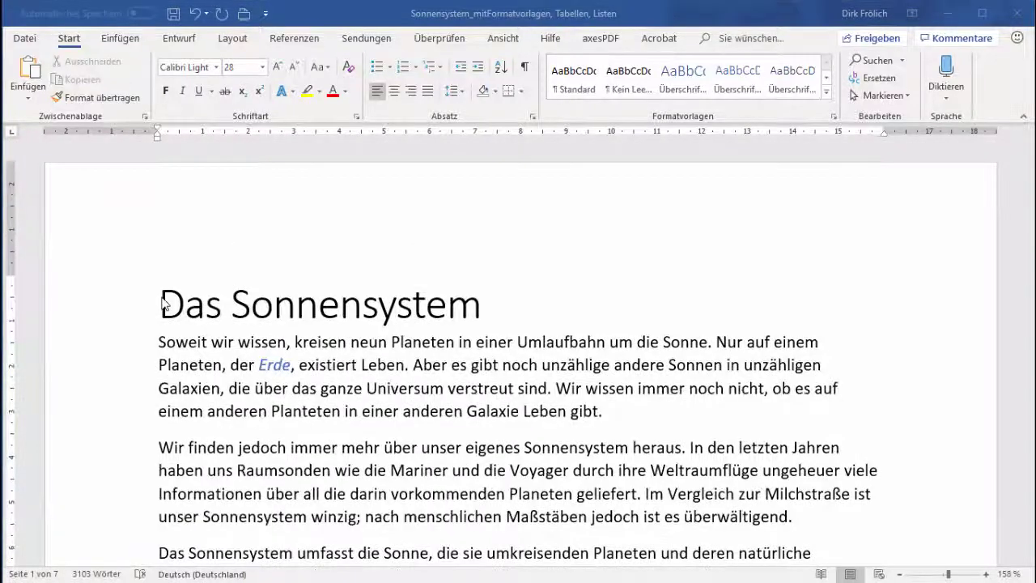
Scroll down from the title page to the empty line above the Merkur heading.
scroll(161, 300, down, 7)
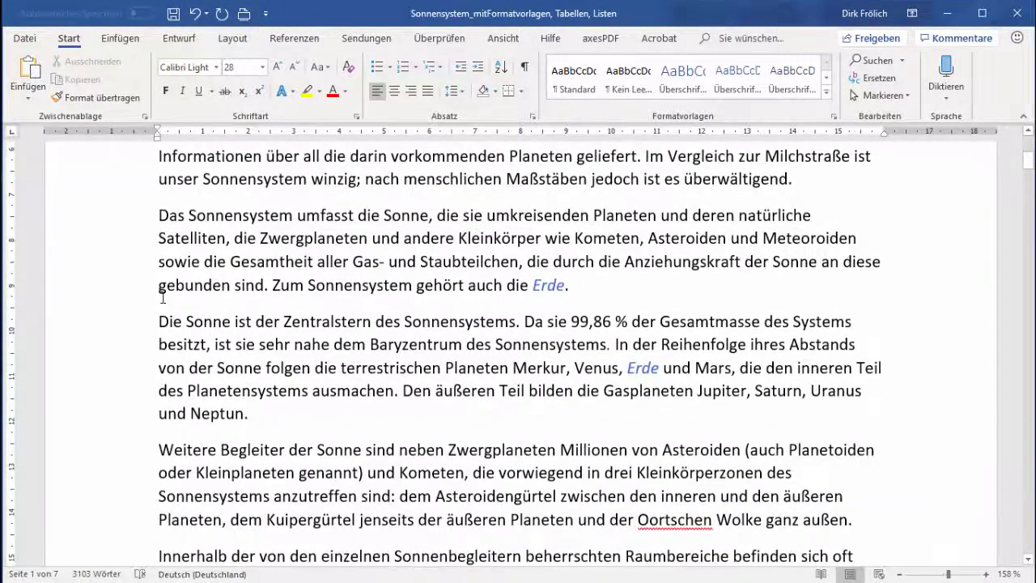
scroll(162, 300, down, 3)
scroll(162, 300, down, 5)
scroll(162, 297, down, 3)
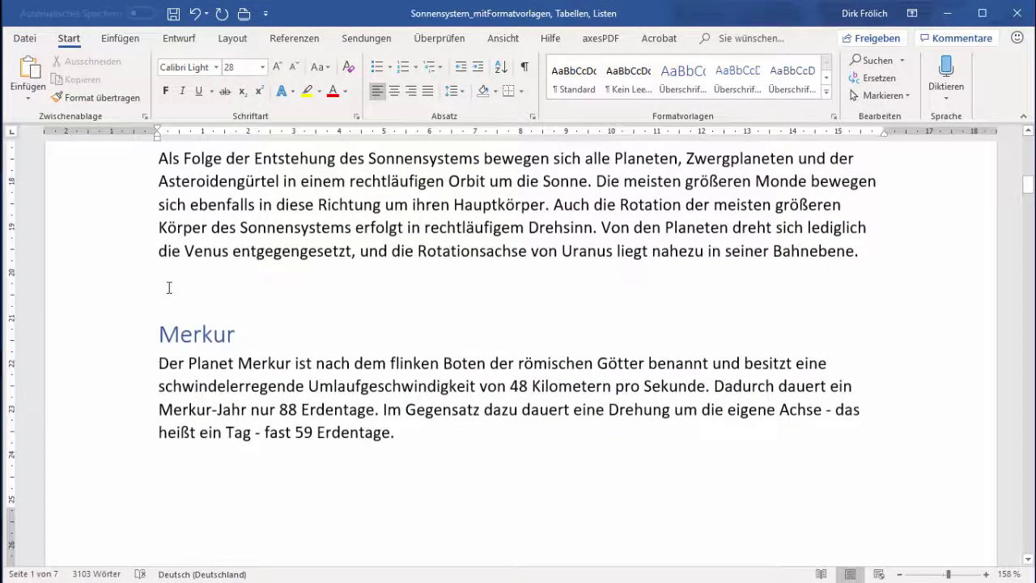
Paste 'Das Sonnensystem in Zahlen' above Merkur as an Überschrift 1 heading, followed by an empty paragraph.
click(234, 291)
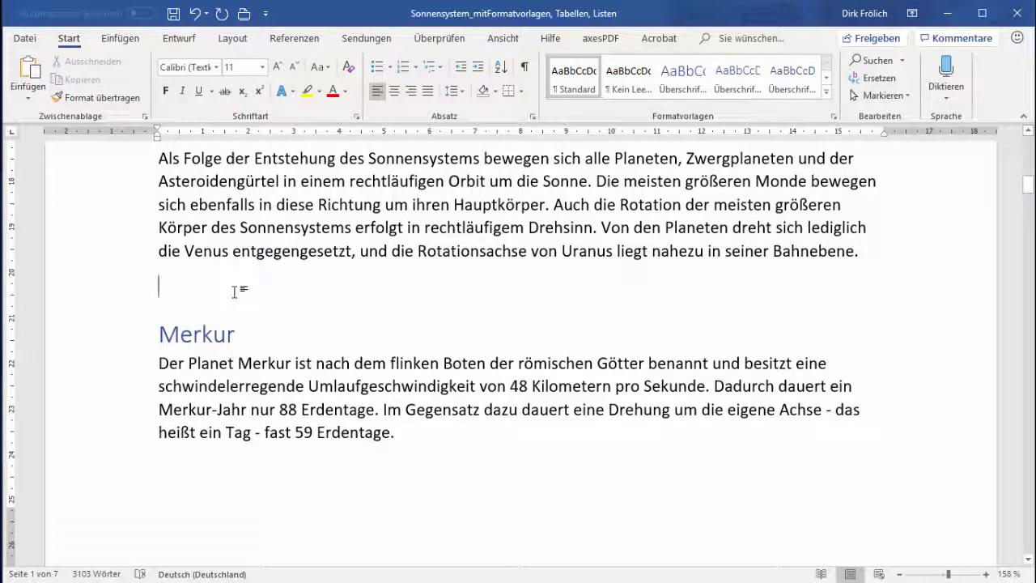
text(Das Sonnensystem in Zahlen)
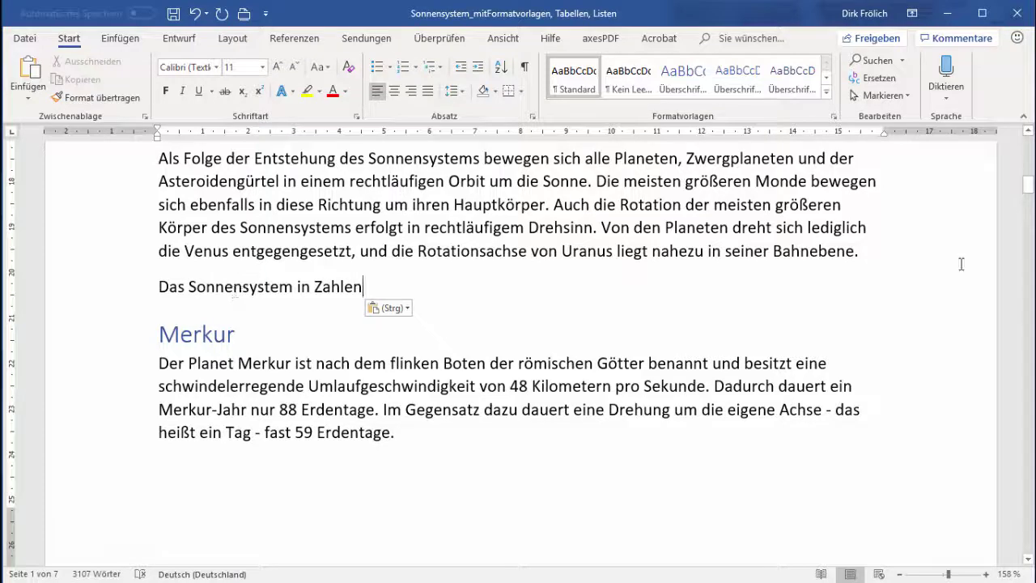
click(690, 86)
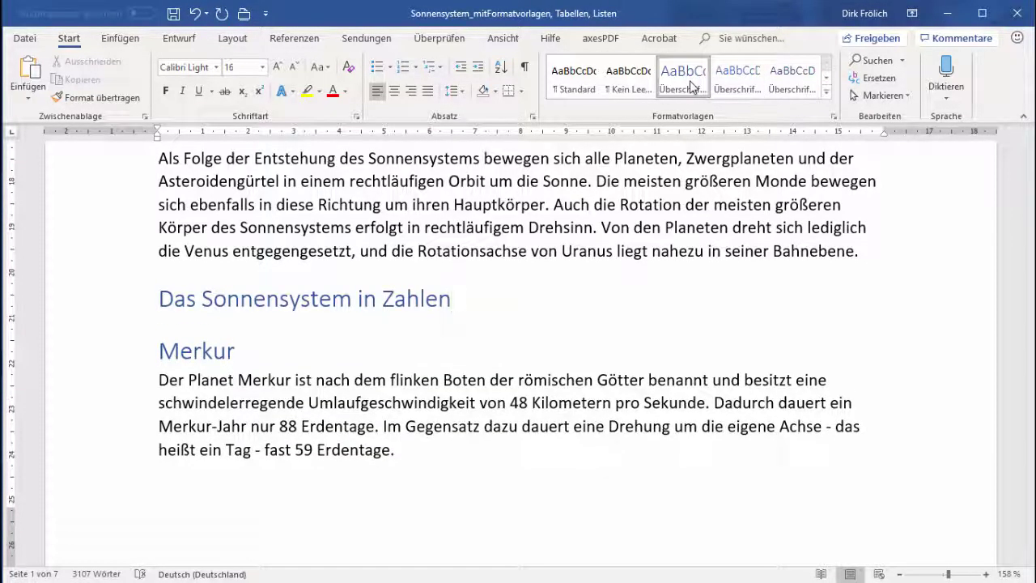
key(Return)
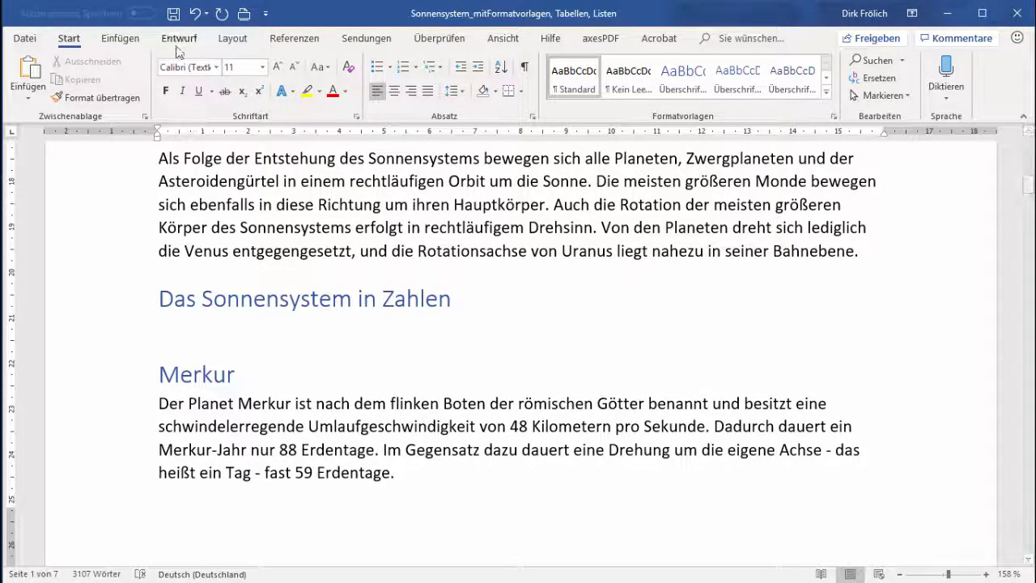
Insert a table with 5 columns and 10 rows below the heading via Tabelle einfügen.
click(130, 41)
click(123, 96)
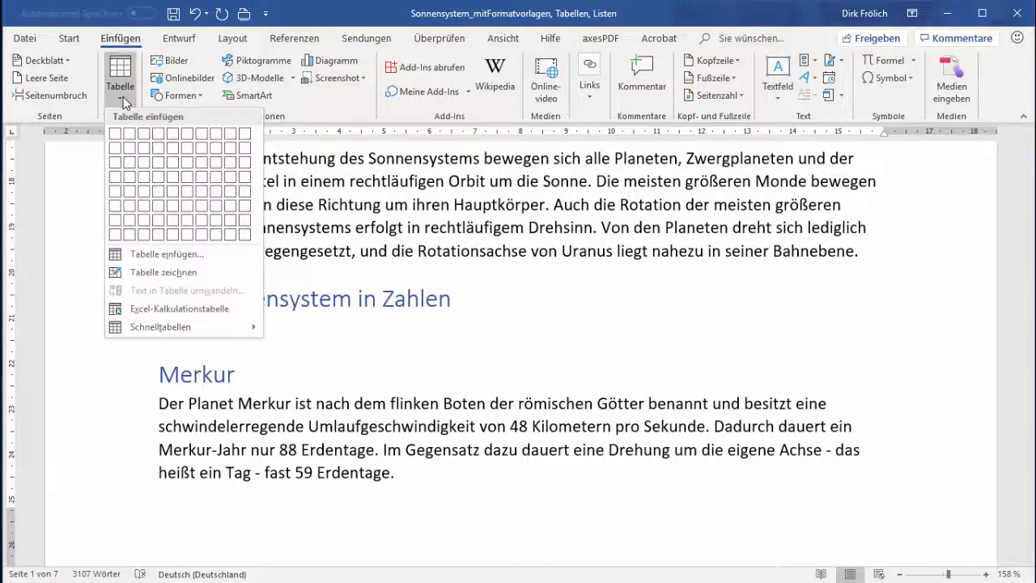
click(198, 255)
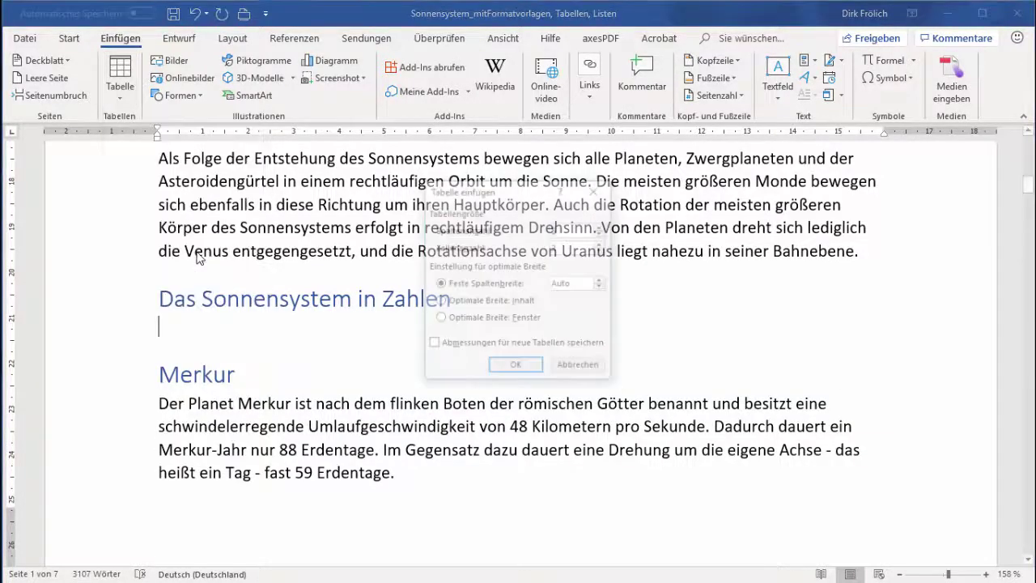
key(Tab)
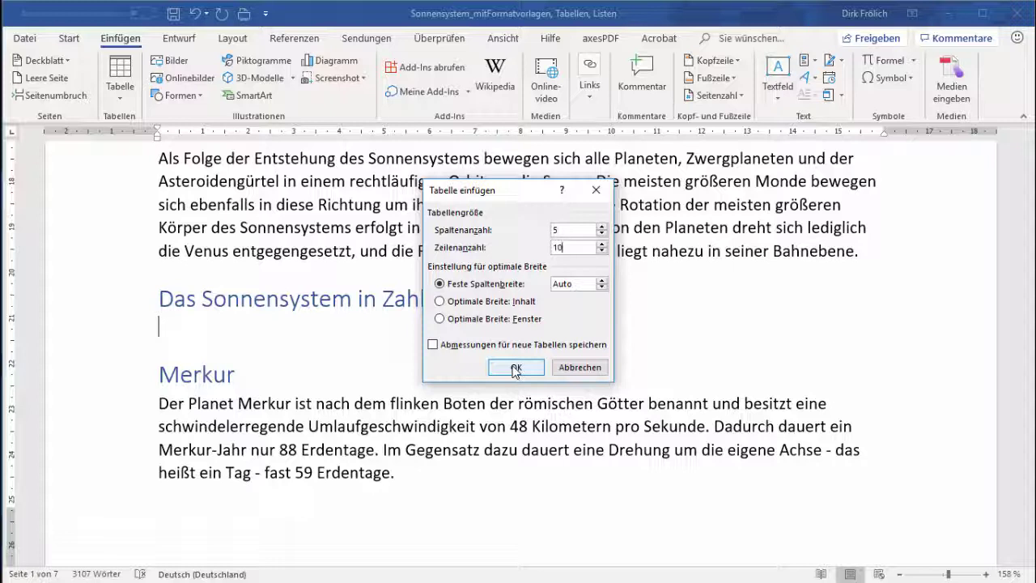
click(515, 369)
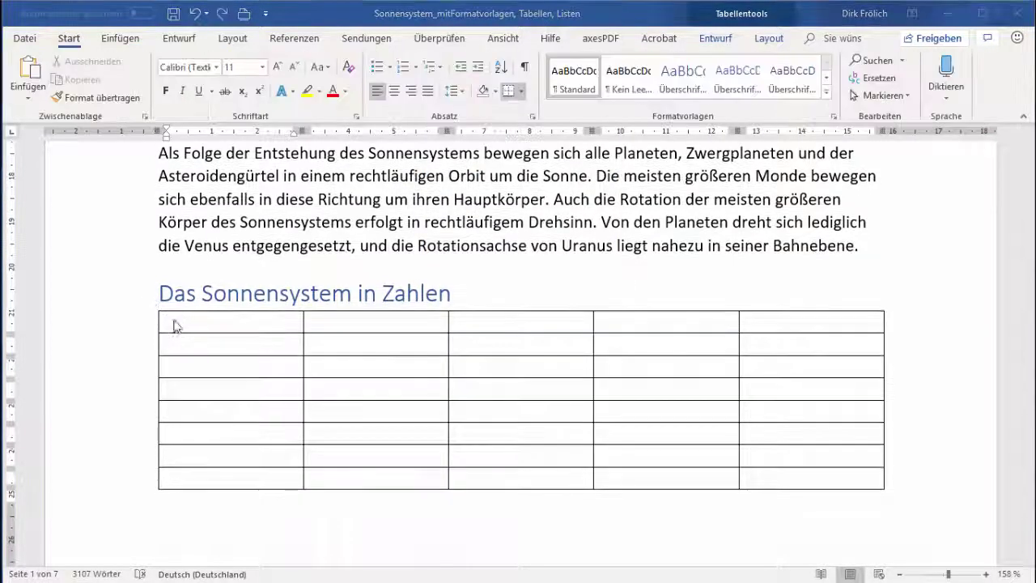
Enable Seitenumbruch oberhalb for the 'Das Sonnensystem in Zahlen' heading paragraph.
click(201, 293)
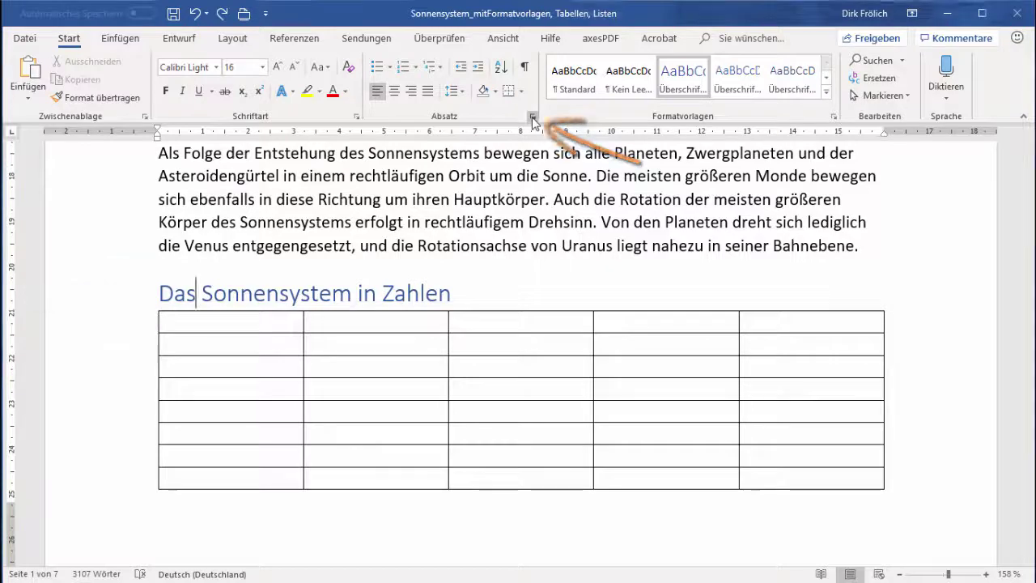
click(533, 120)
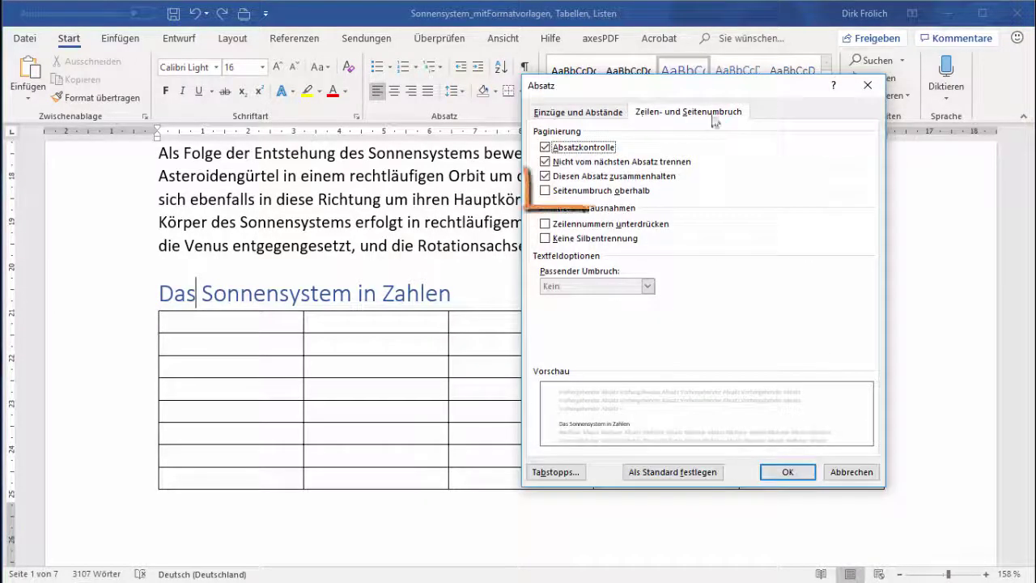
click(546, 191)
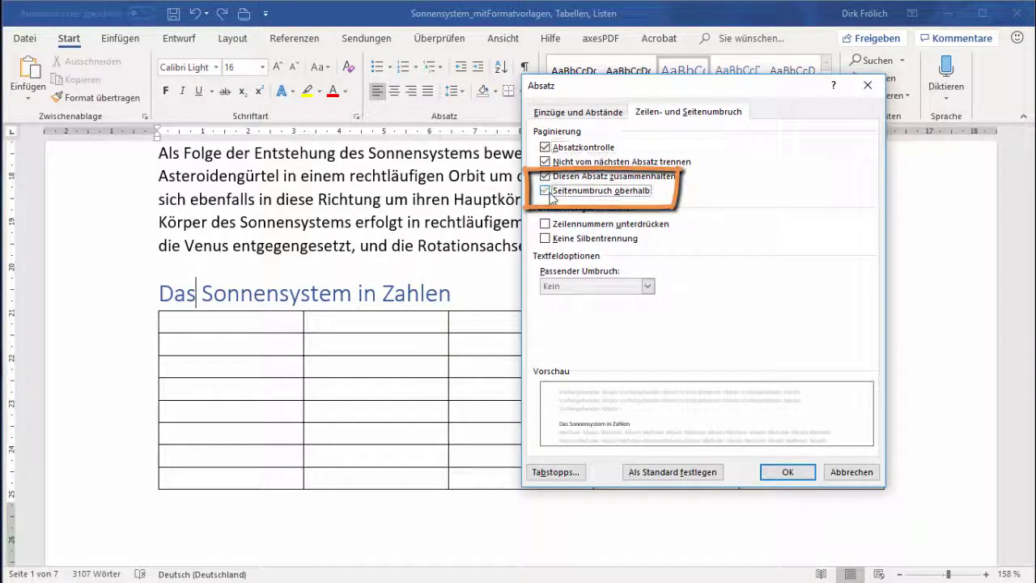
click(779, 472)
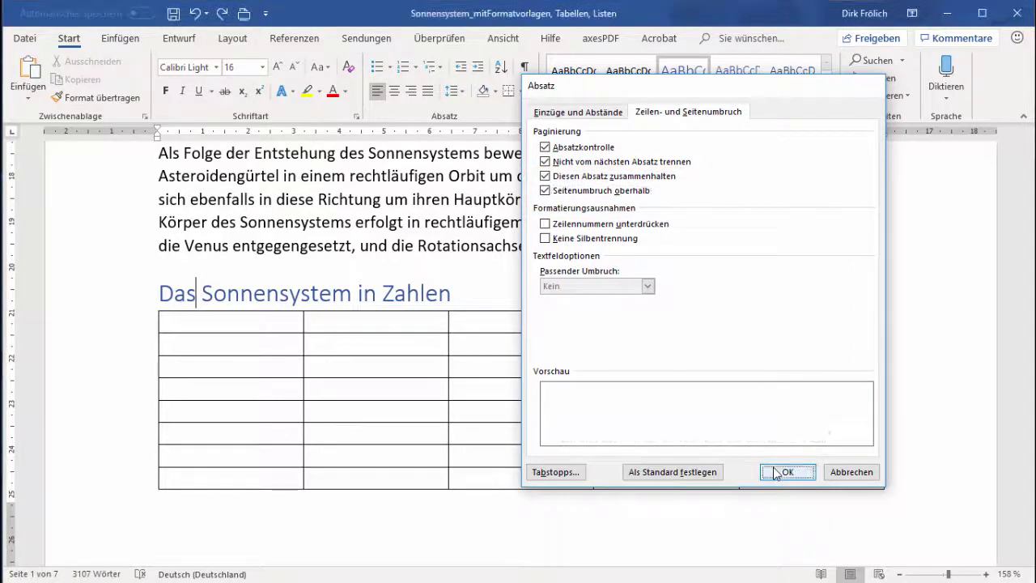
scroll(474, 449, down, 5)
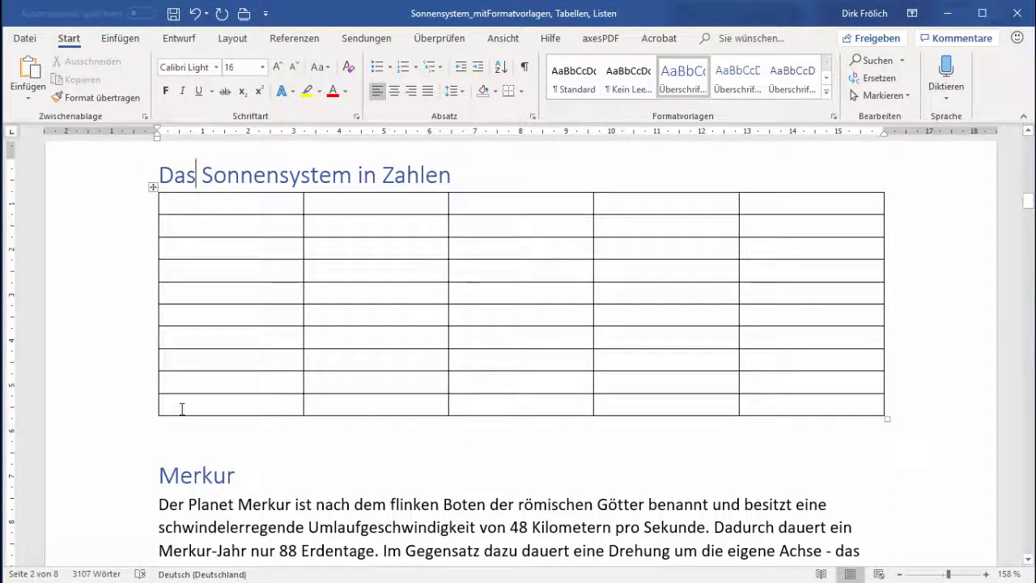
Paste the copied planet data, Merkur through Pluto, into the empty table starting at the first cell.
click(169, 201)
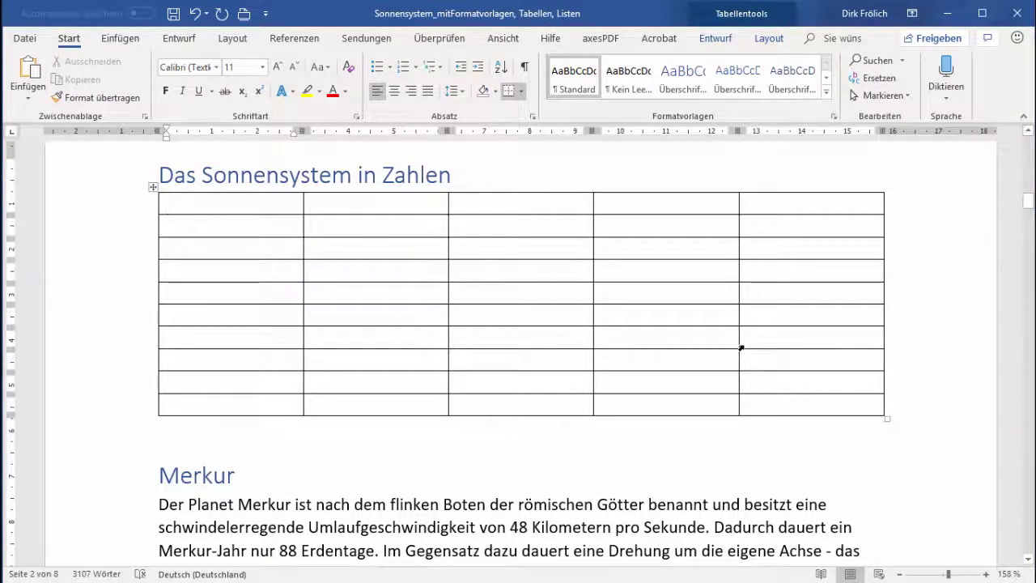
key(ctrl+v)
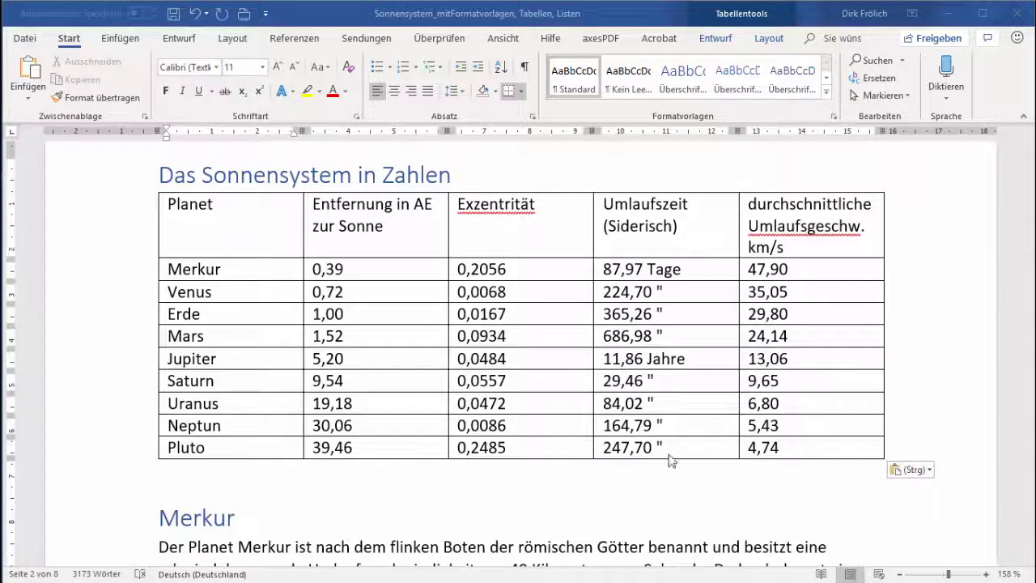
click(275, 222)
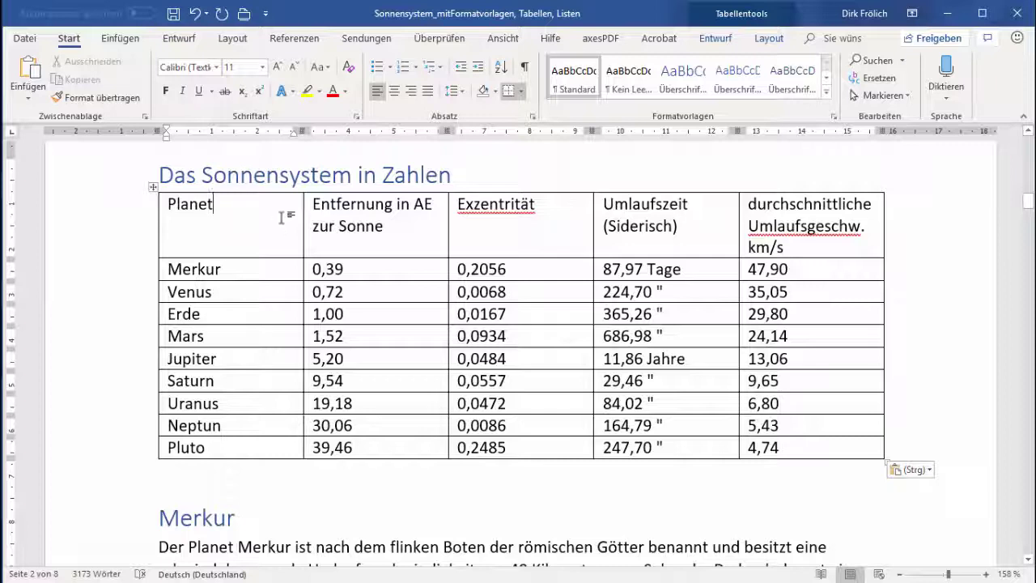
Compare the Tabellentools Entwurf and Layout tabs, ending on Entwurf with the cursor in the Planet cell.
click(718, 18)
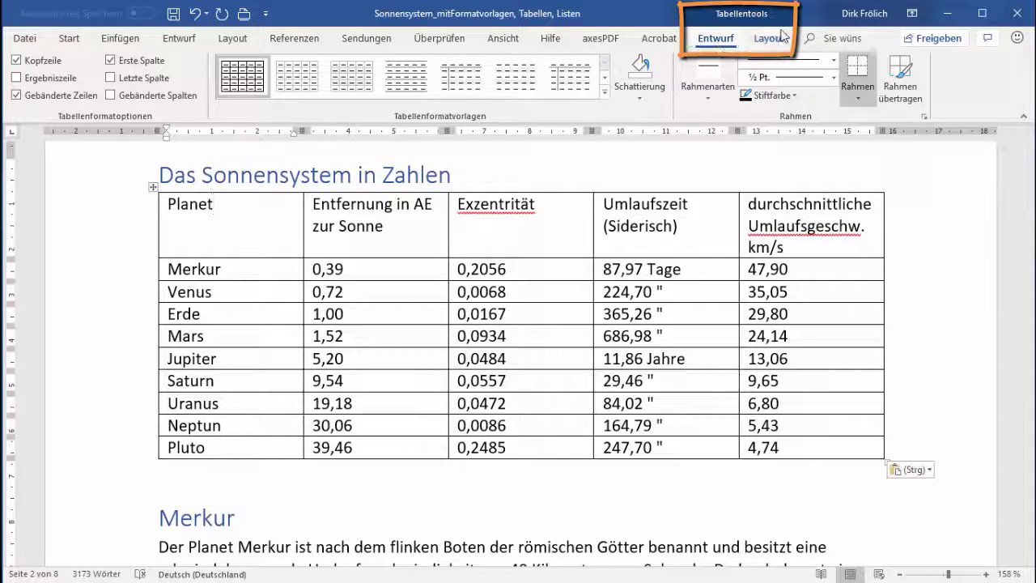
click(769, 40)
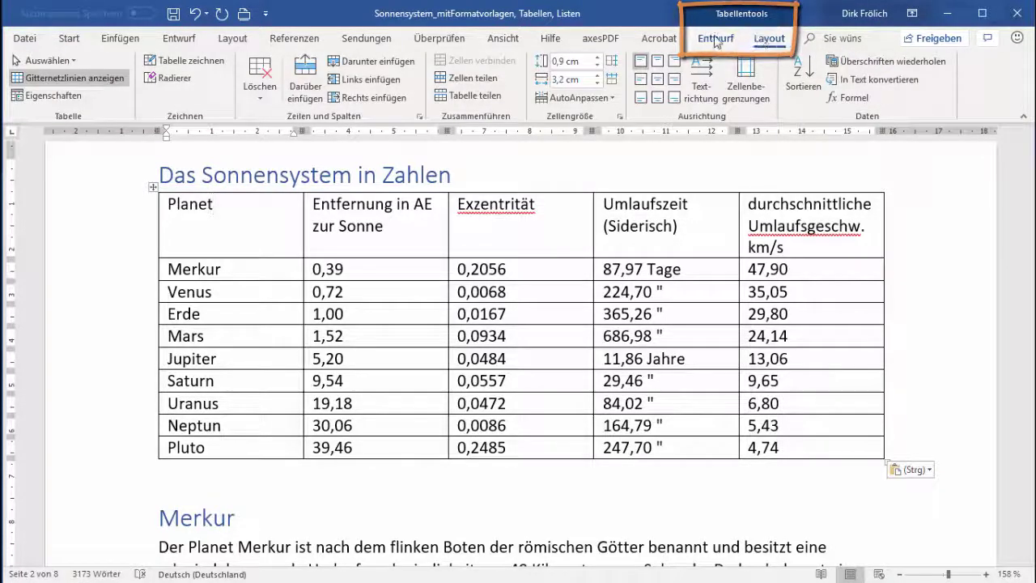
click(715, 38)
click(769, 39)
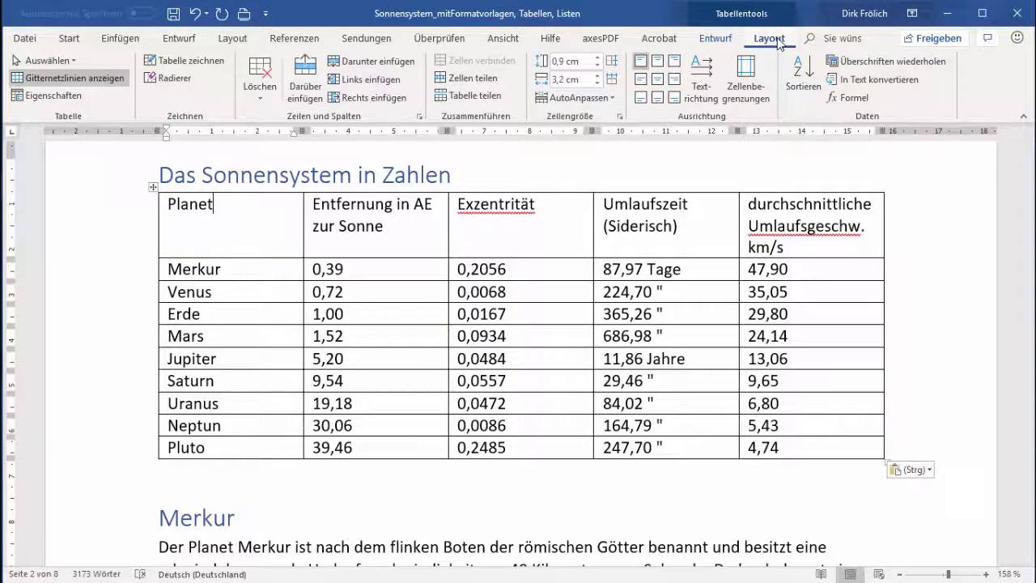
click(351, 176)
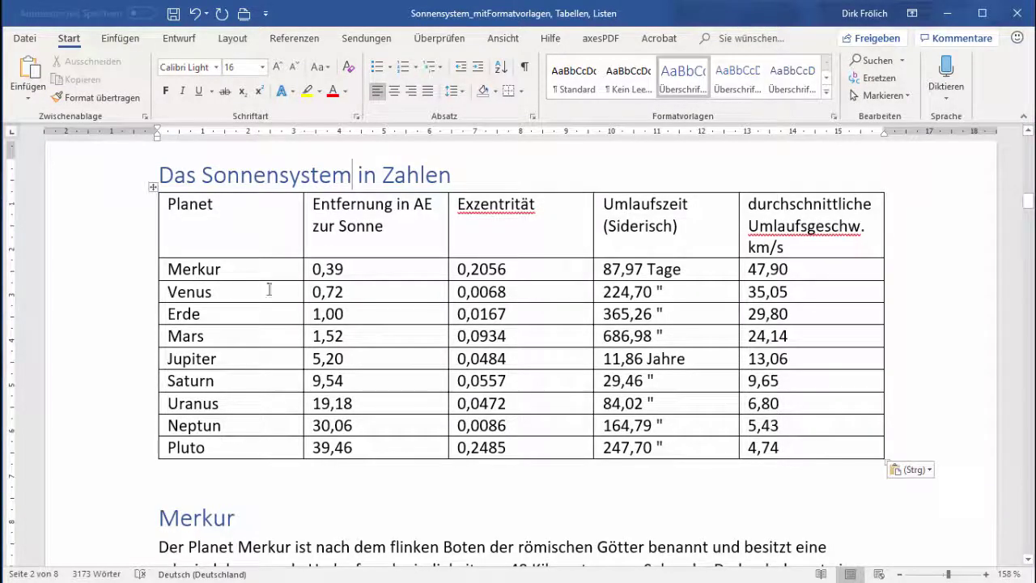
click(203, 225)
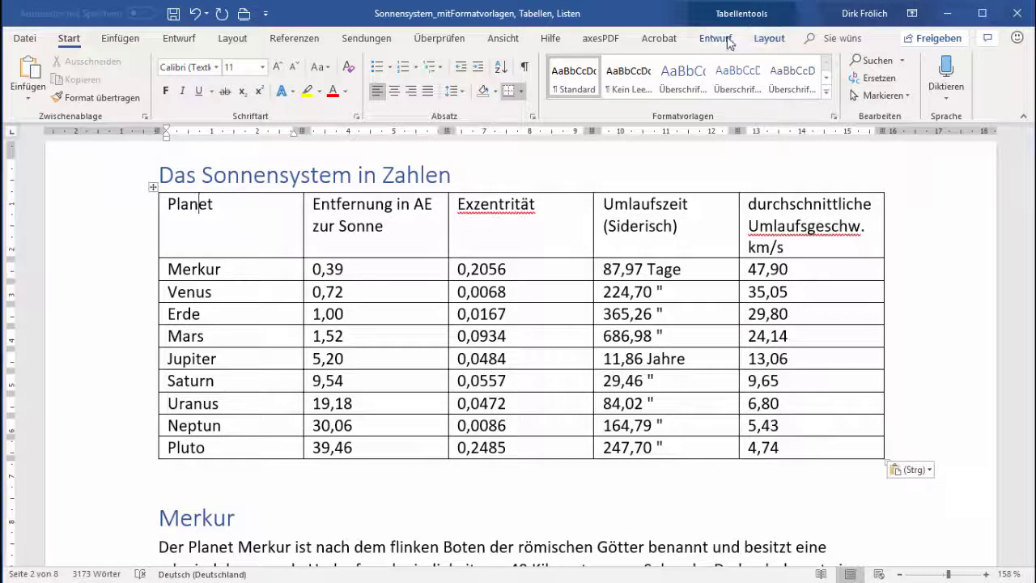
click(716, 38)
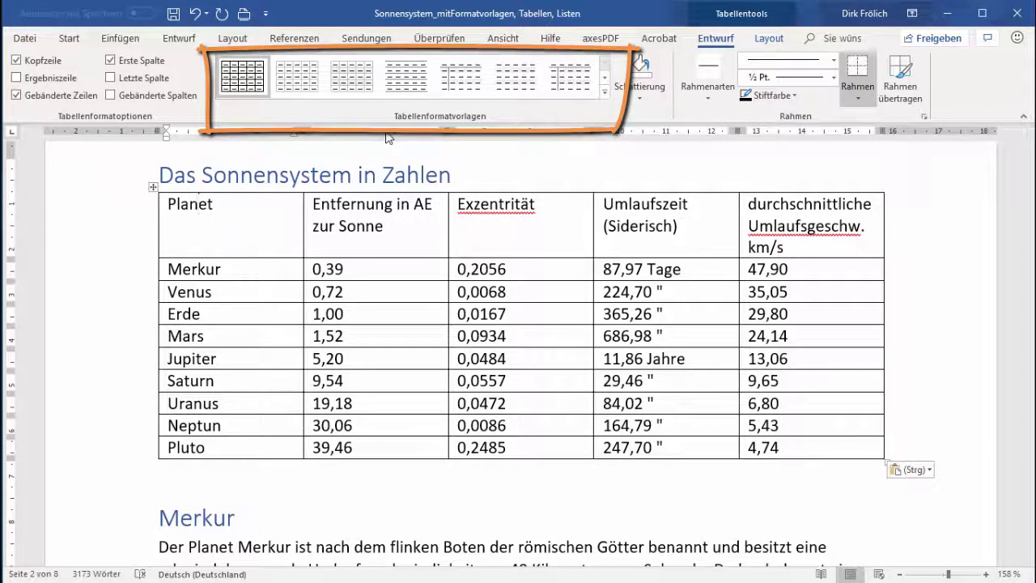
Apply the Einfache Tabelle 2 style to the table and turn off Gitternetzlinien anzeigen.
click(241, 91)
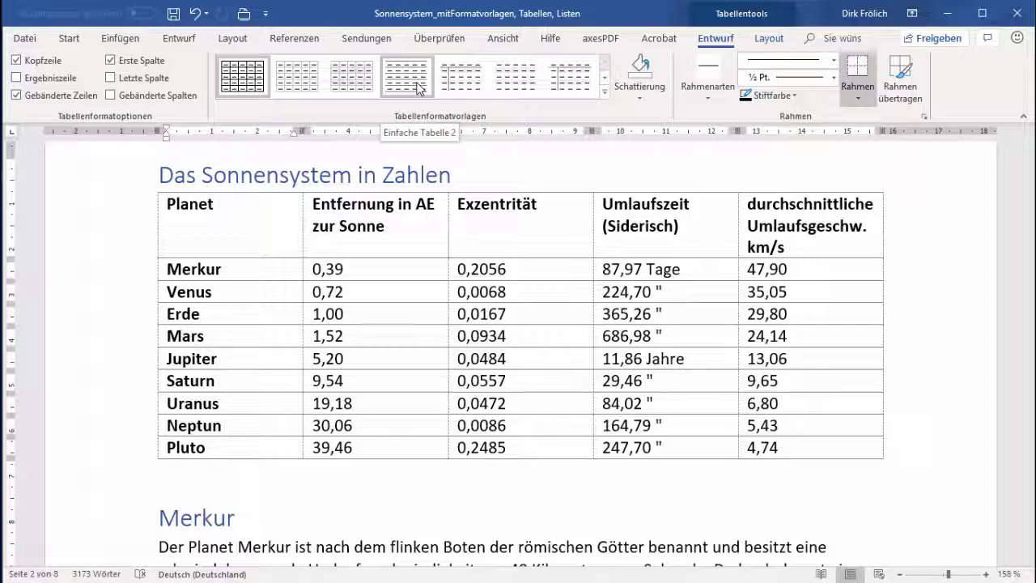
click(419, 89)
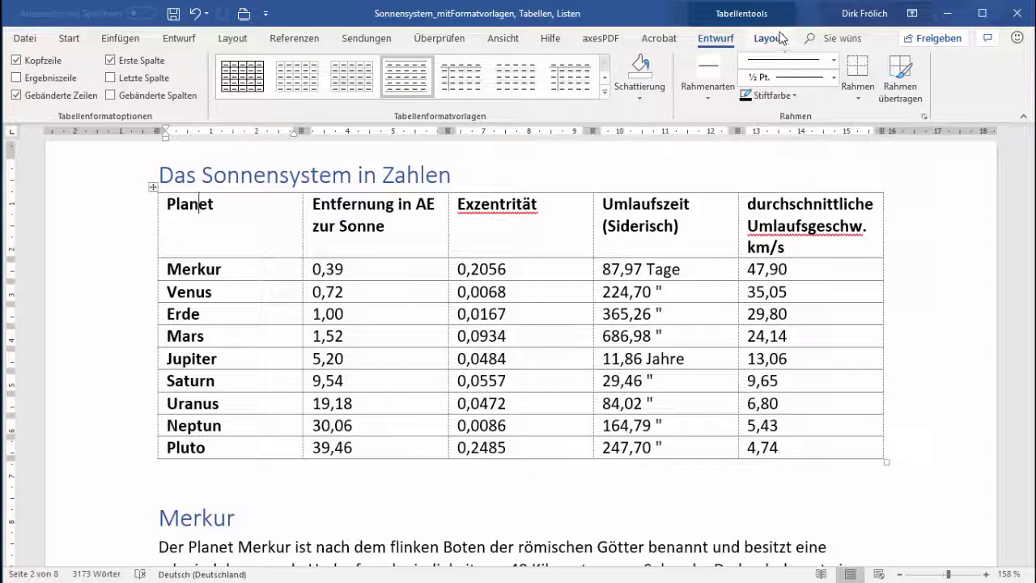
click(771, 40)
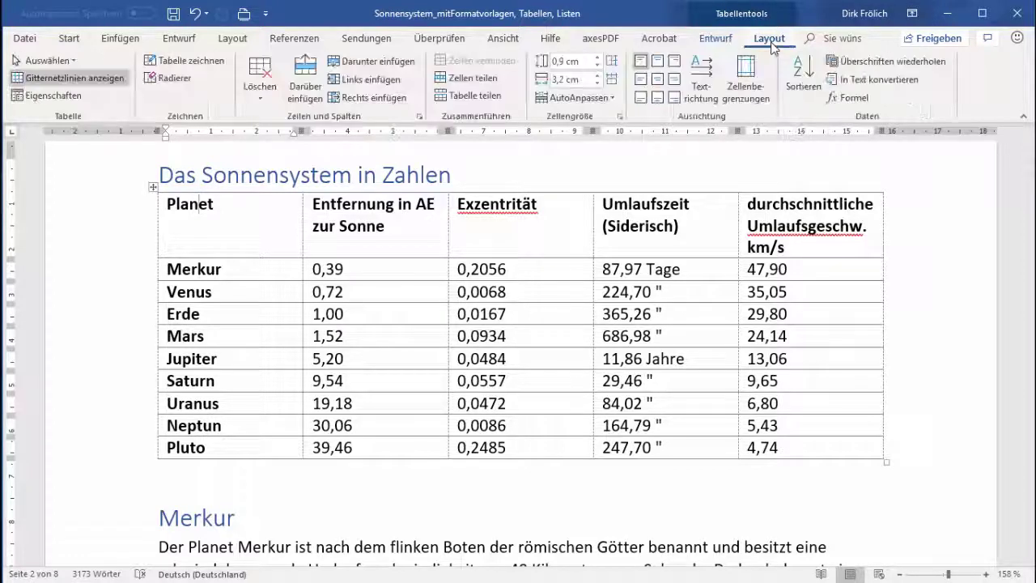
click(99, 84)
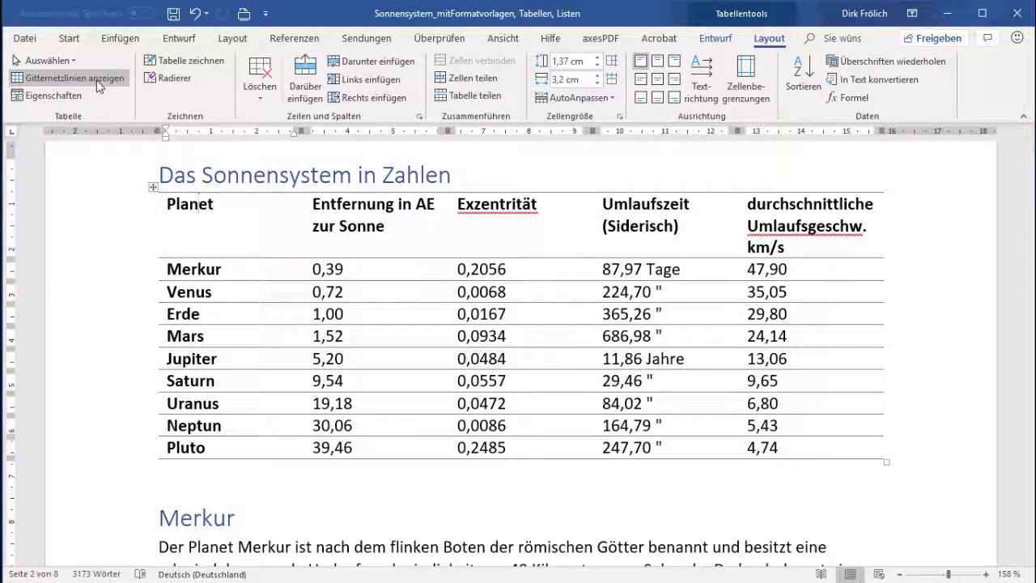
Expand the full Tabellenformatvorlagen gallery from the Tabellentools Entwurf tab.
click(702, 41)
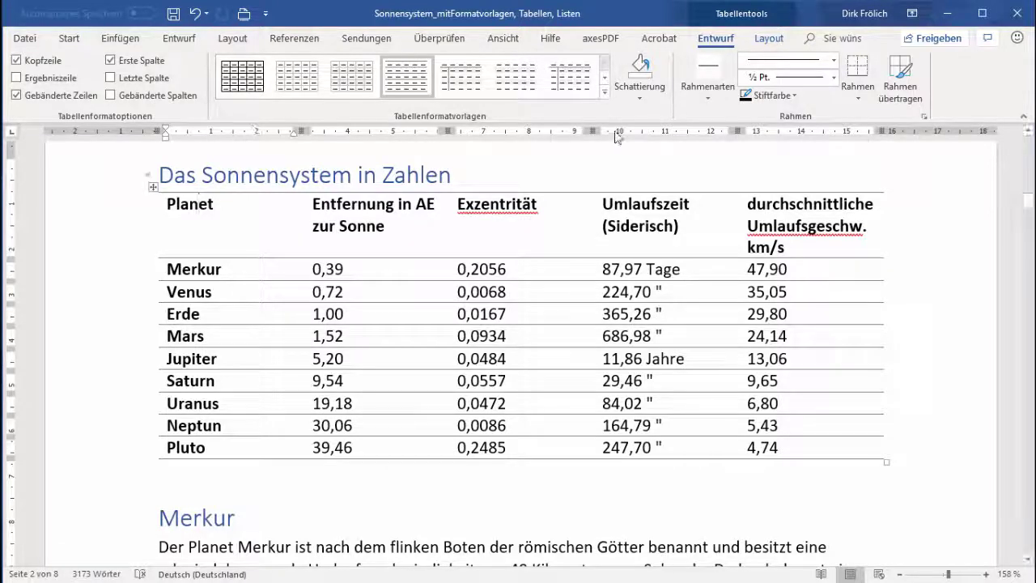
click(606, 92)
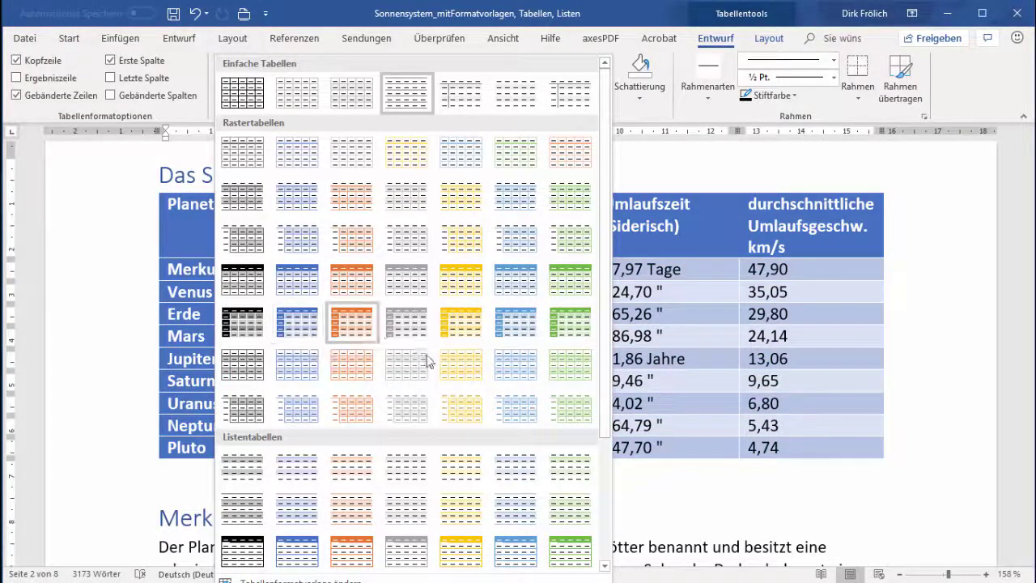
Choose Gitternetztabelle 5 dunkel – Akzent 1 from the Rastertabellen in the style gallery.
mouse_move(608, 411)
mouse_down()
mouse_move(609, 501)
mouse_move(586, 530)
mouse_up()
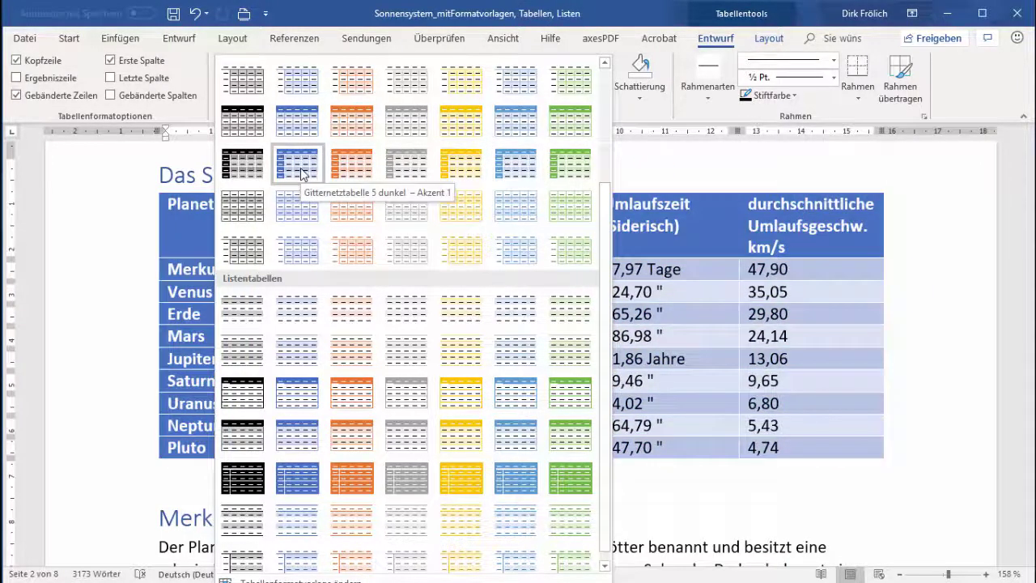
scroll(300, 167, up, 3)
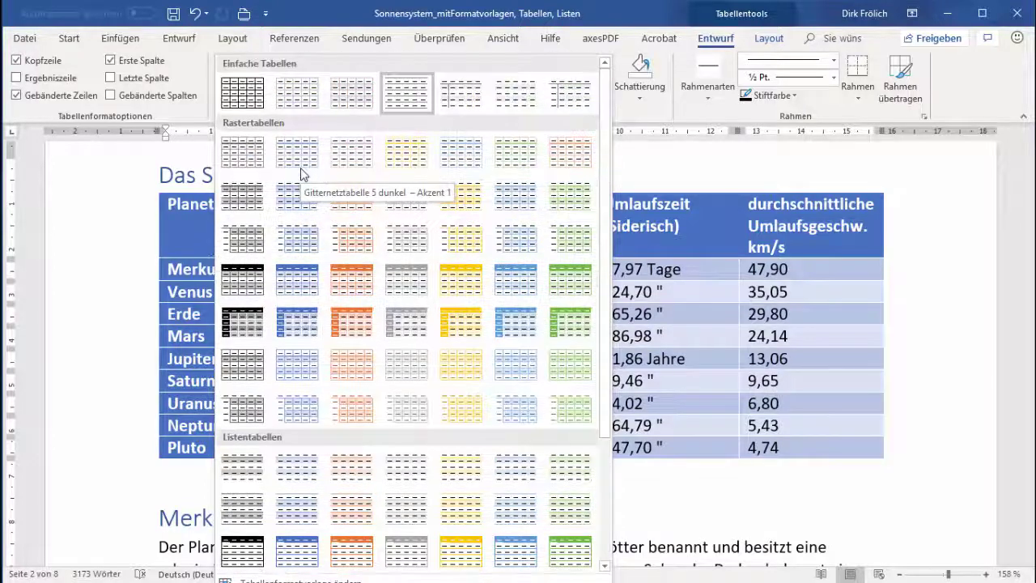
click(306, 330)
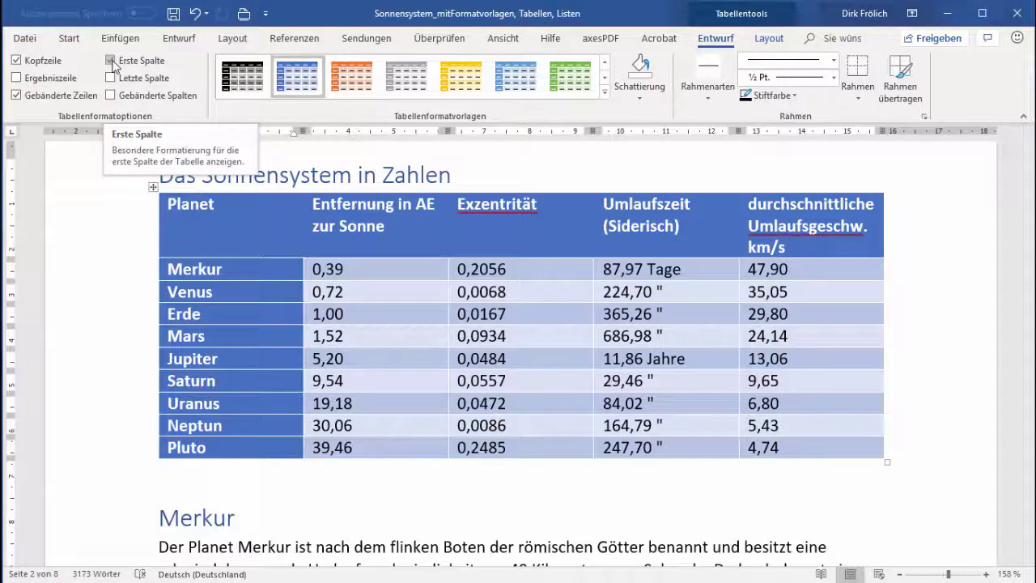
Check Letzte Spalte, keeping Kopfzeile and Erste Spalte on and Ergebniszeile off after testing them.
click(111, 61)
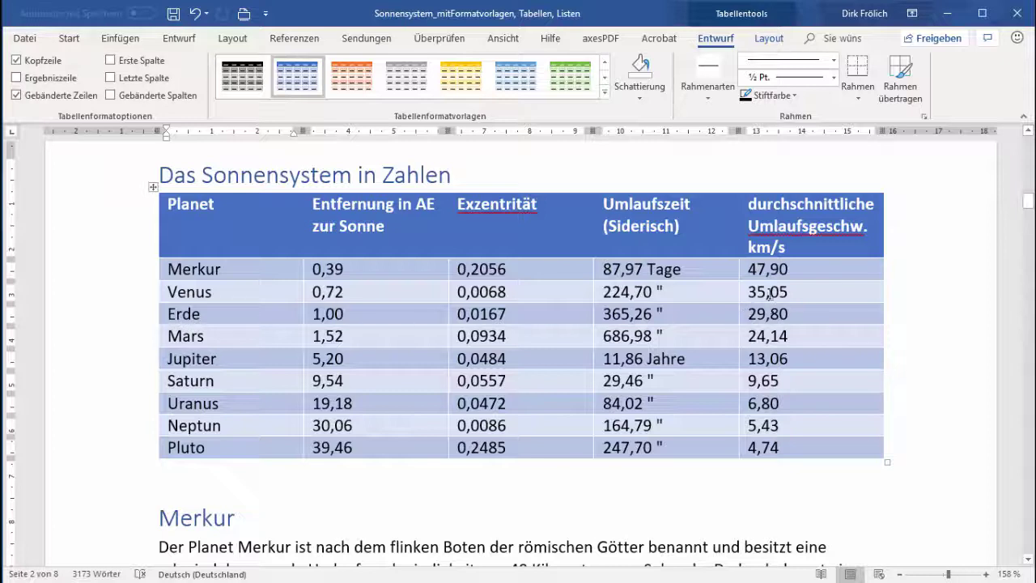
click(111, 61)
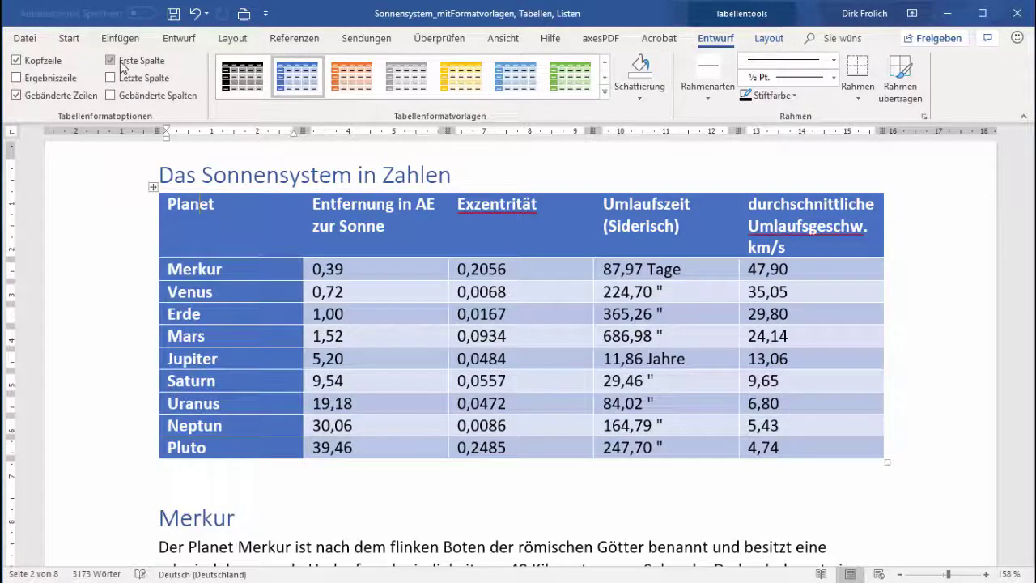
click(41, 64)
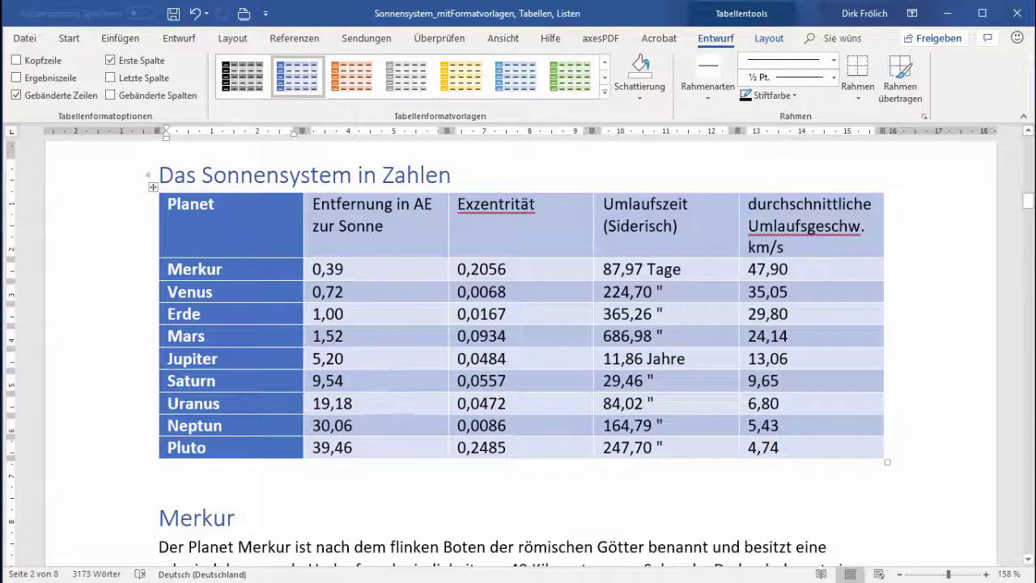
click(25, 62)
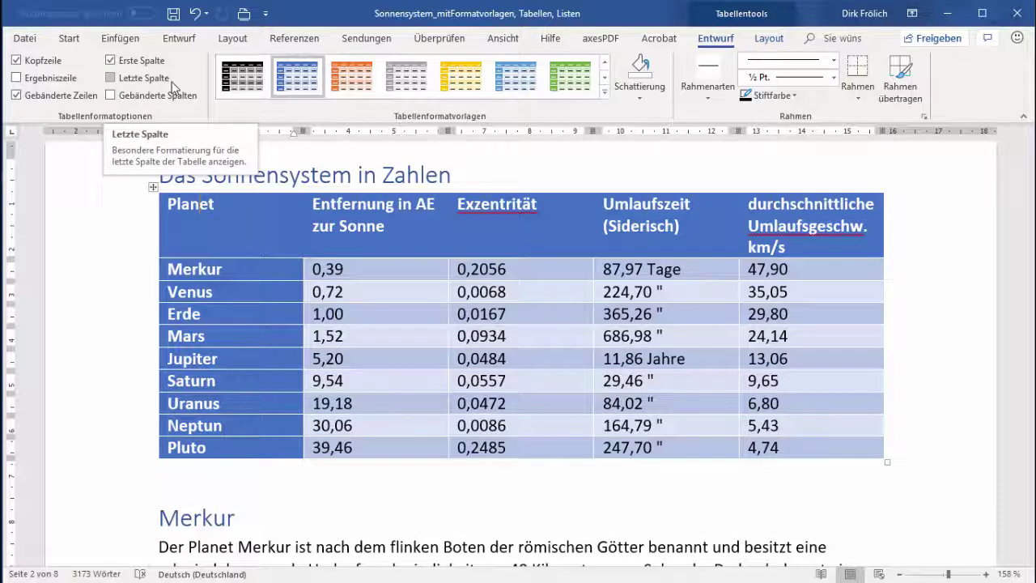
click(111, 78)
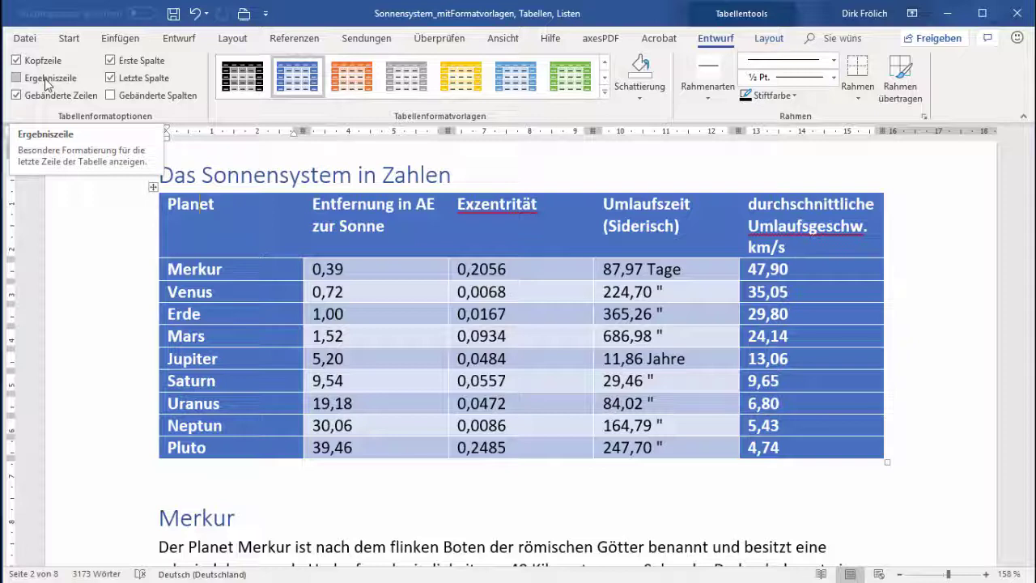
click(46, 81)
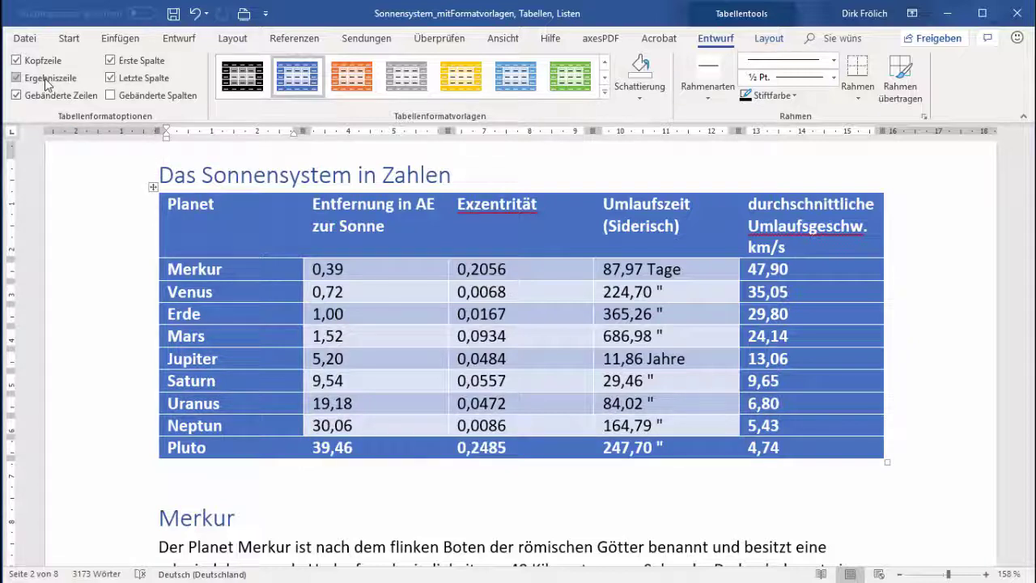
click(46, 81)
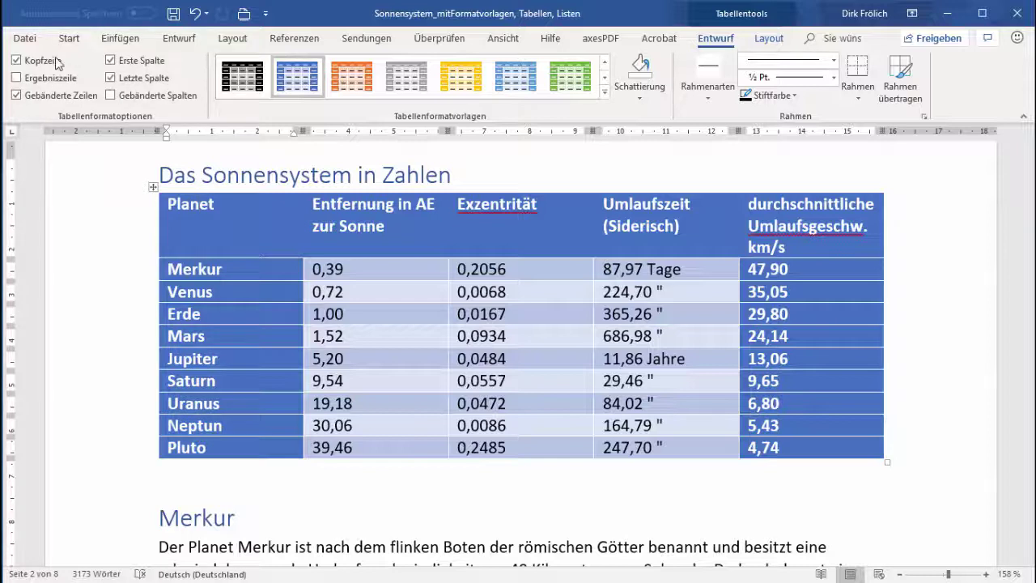
Apply the Gitternetztabelle 1 hell – Akzent 1 style to the planet table from the full style gallery.
click(606, 94)
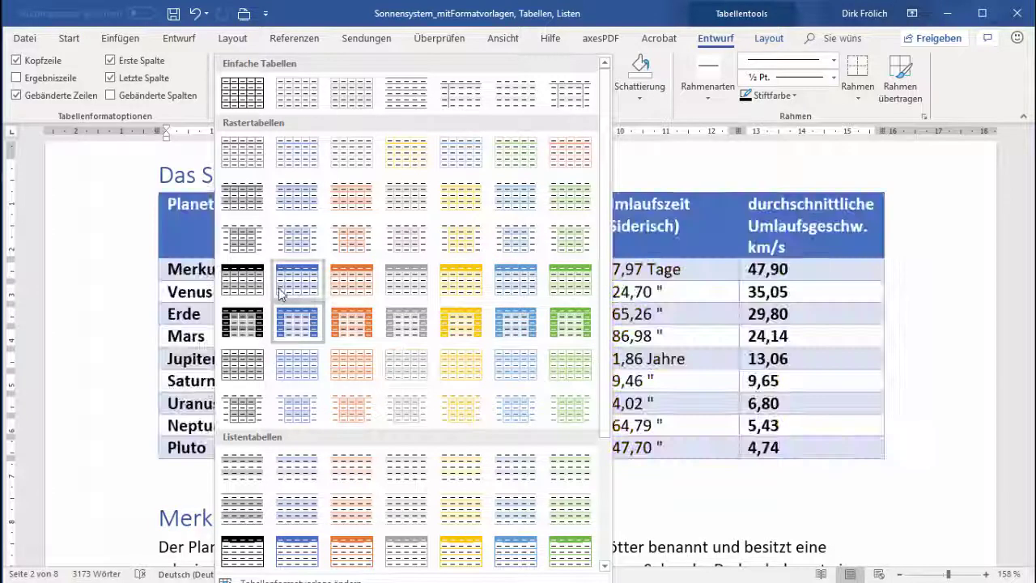
click(303, 162)
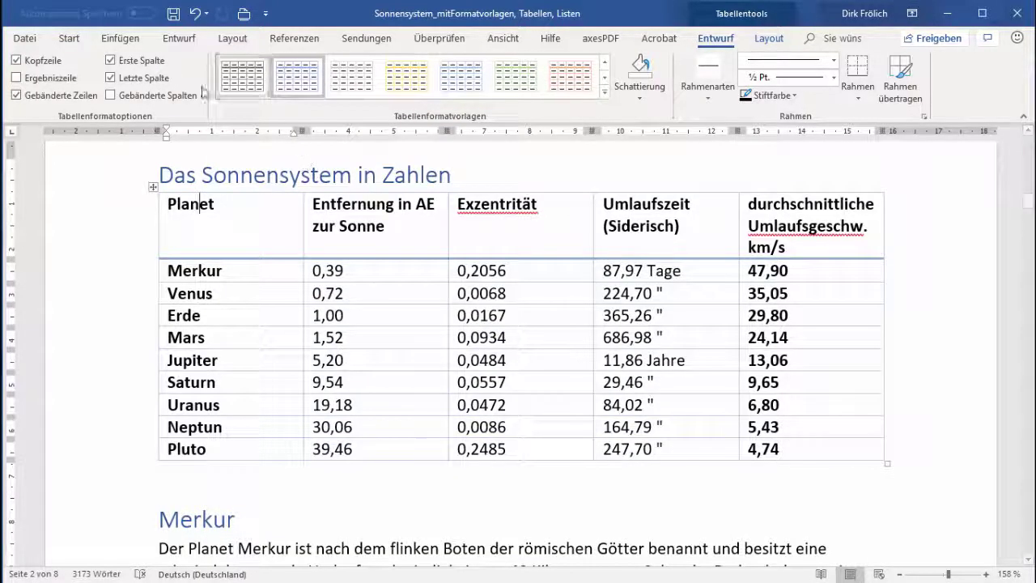
Uncheck Letzte Spalte and Erste Spalte so only the header row stays bold.
click(133, 80)
click(133, 80)
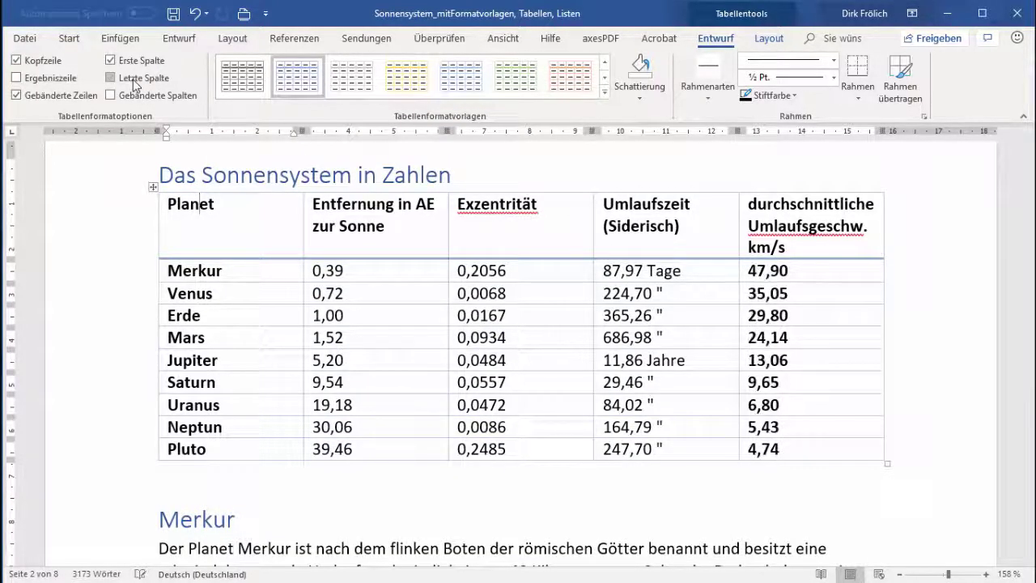
click(129, 65)
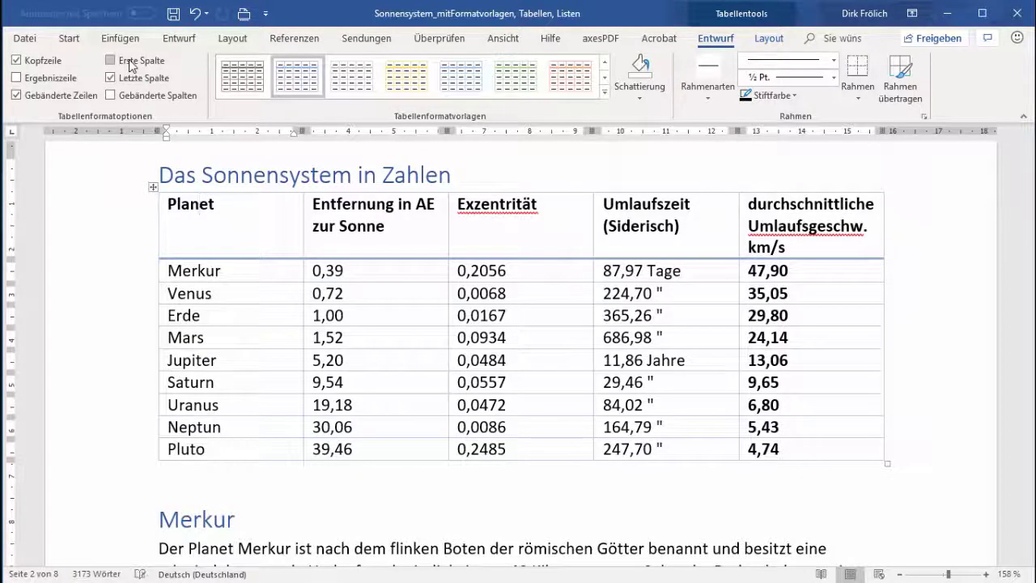
click(129, 63)
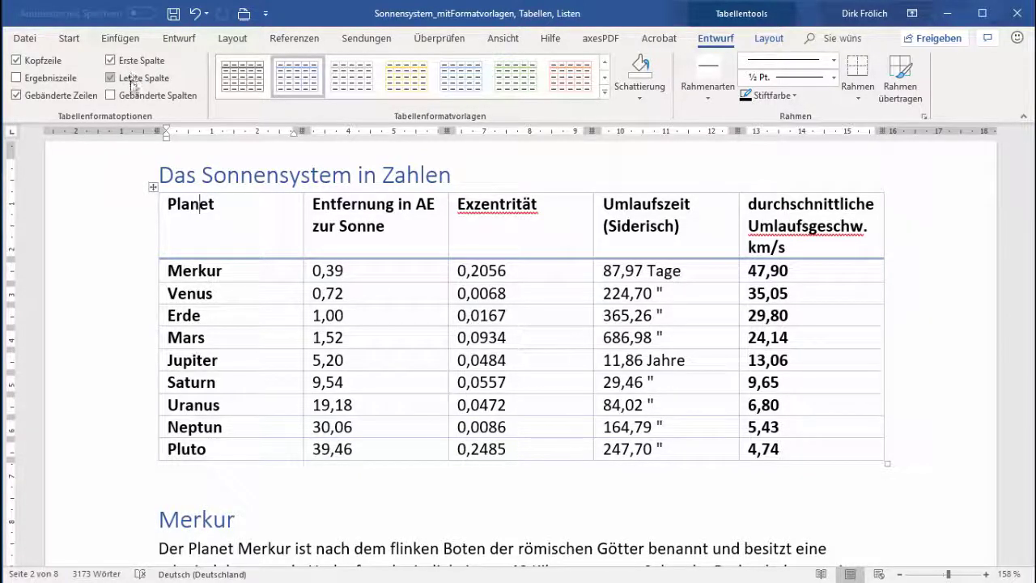
click(133, 79)
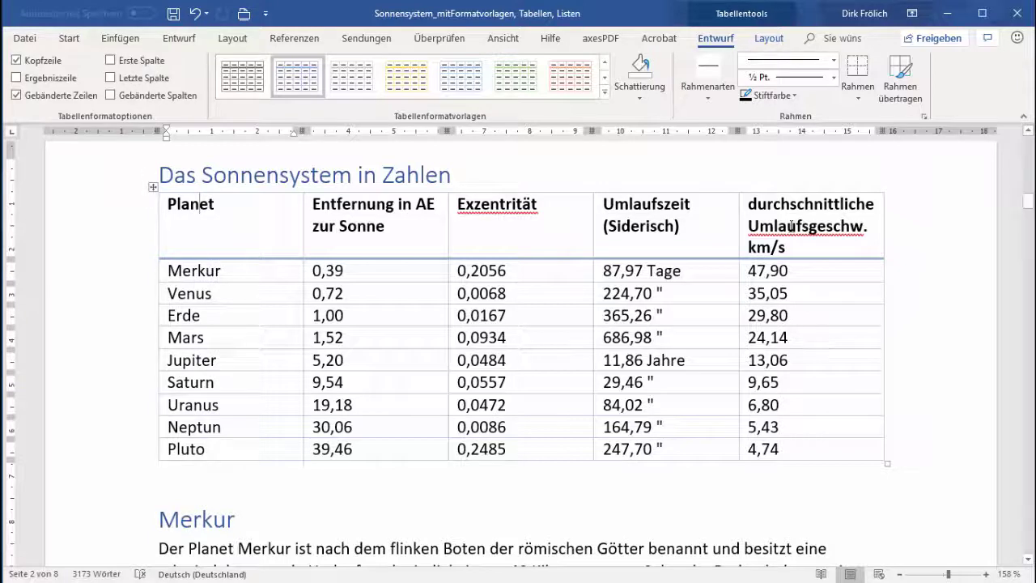
click(604, 78)
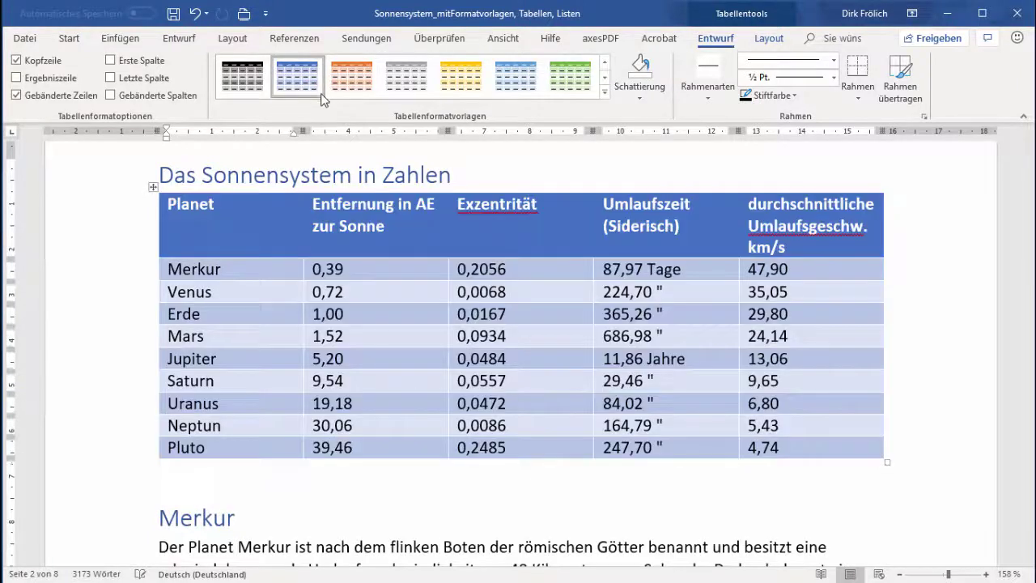
Apply the blue banded-row table style and emphasize the first and last columns.
click(316, 84)
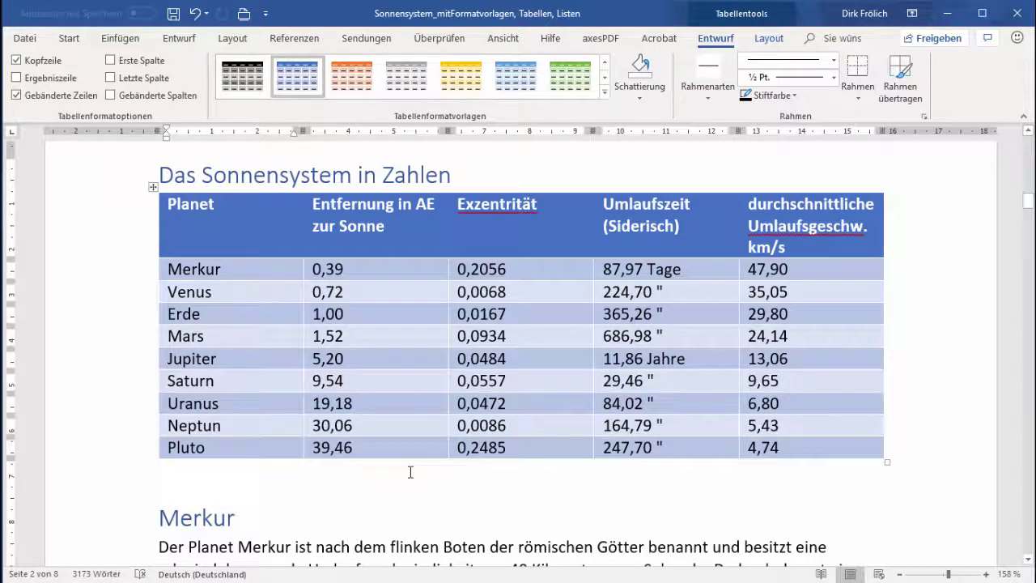
click(122, 77)
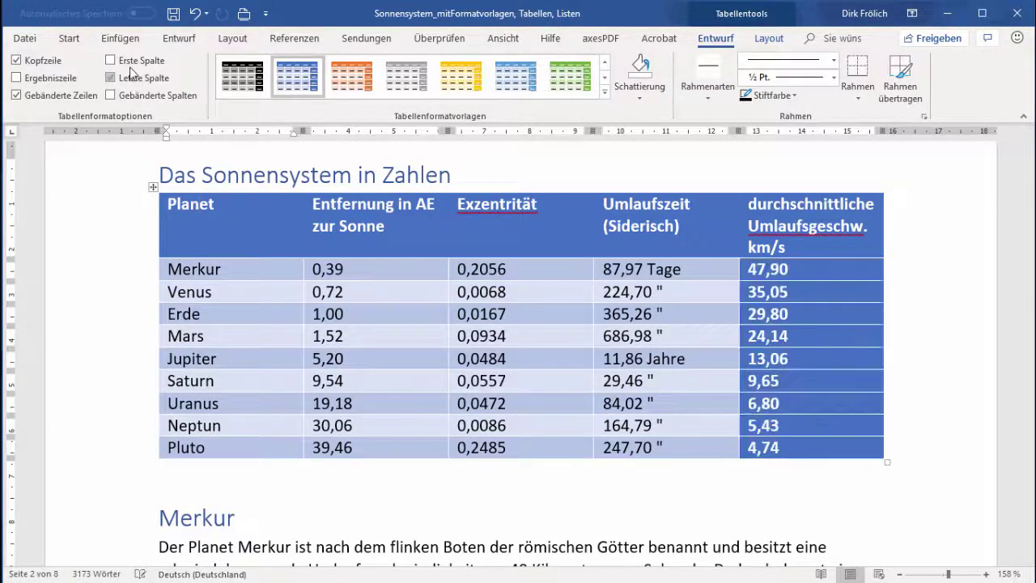
click(119, 61)
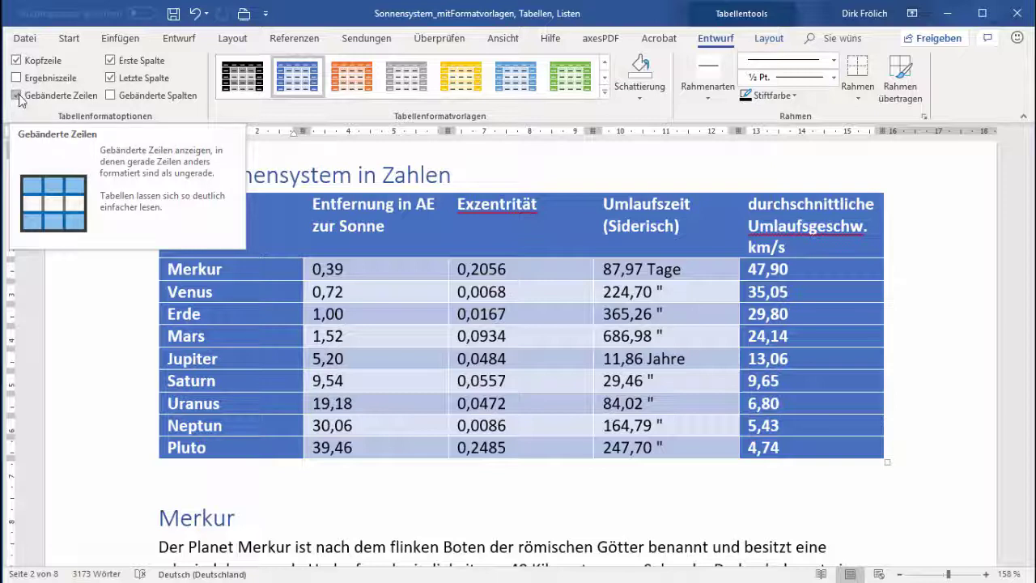
Turn off row banding and the first and last column emphasis.
click(17, 95)
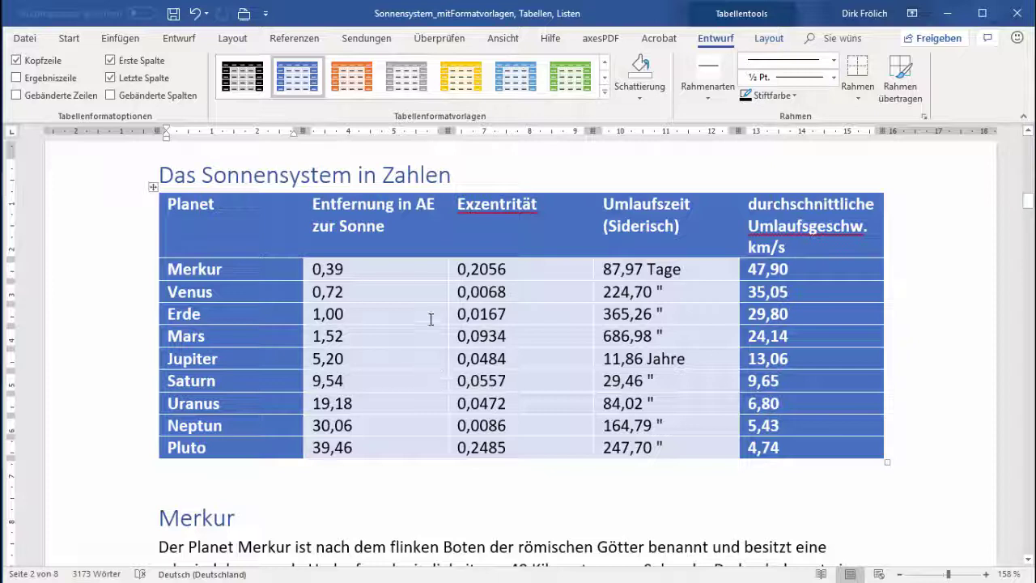
click(162, 81)
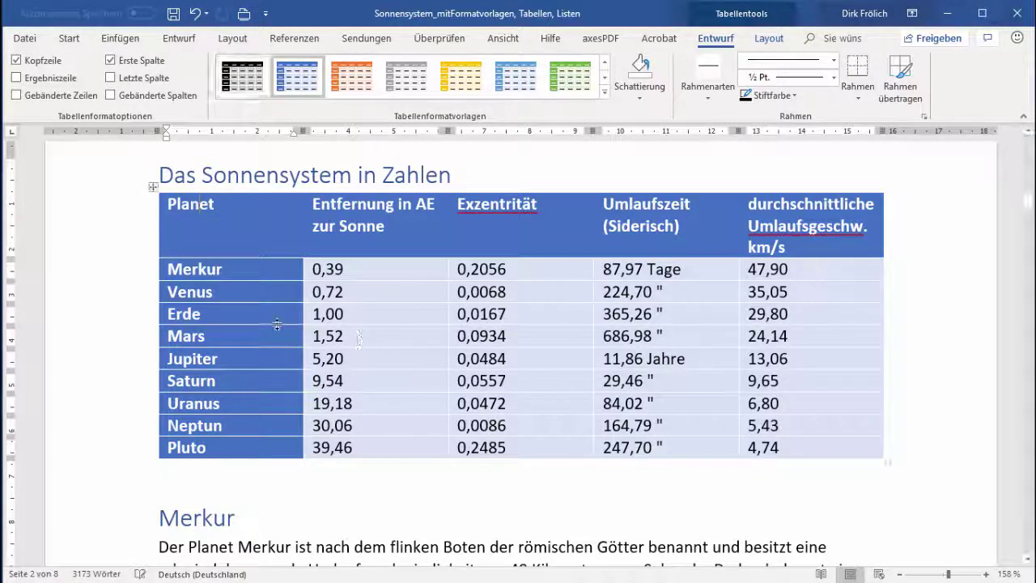
click(17, 95)
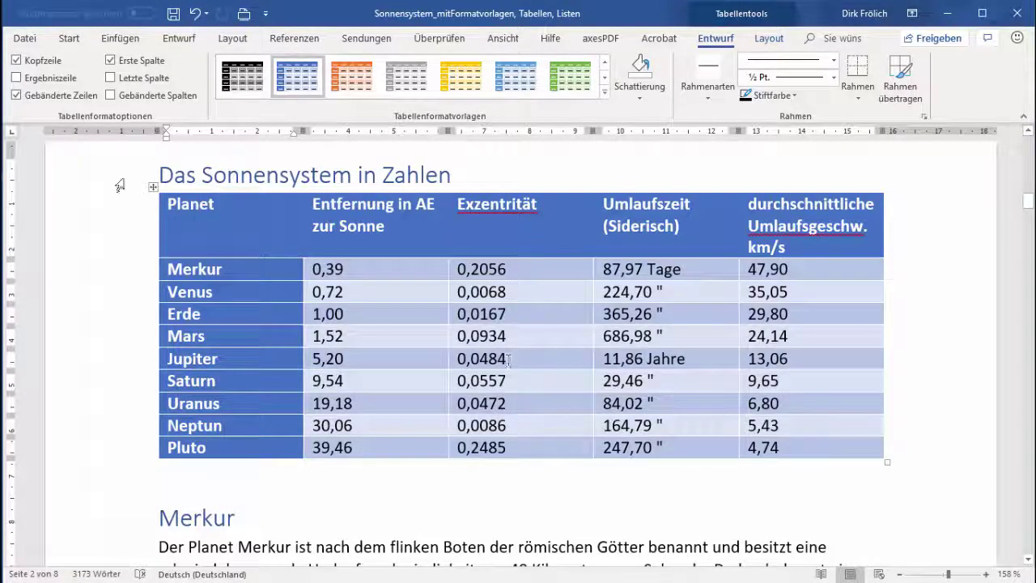
click(18, 96)
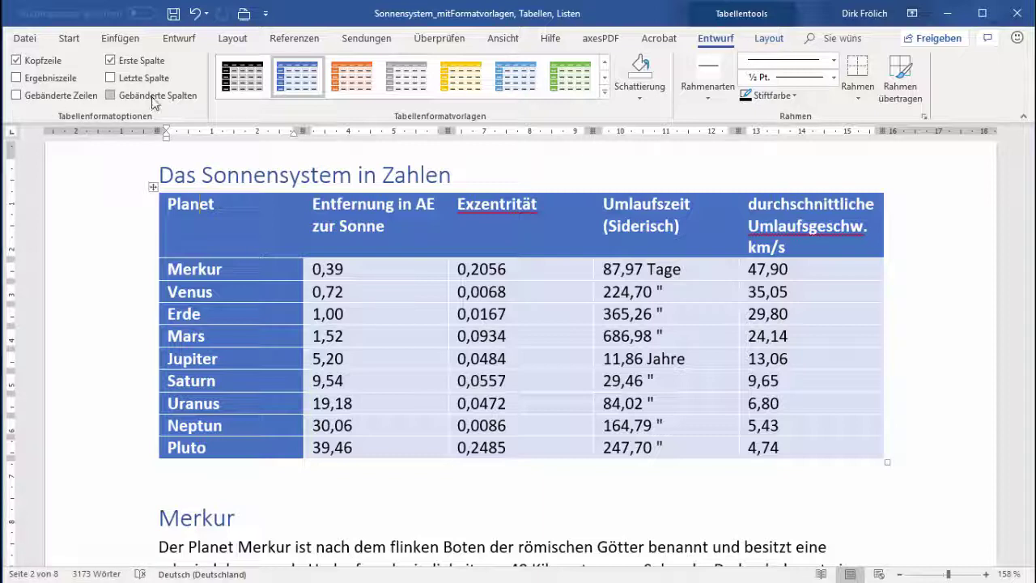
click(121, 62)
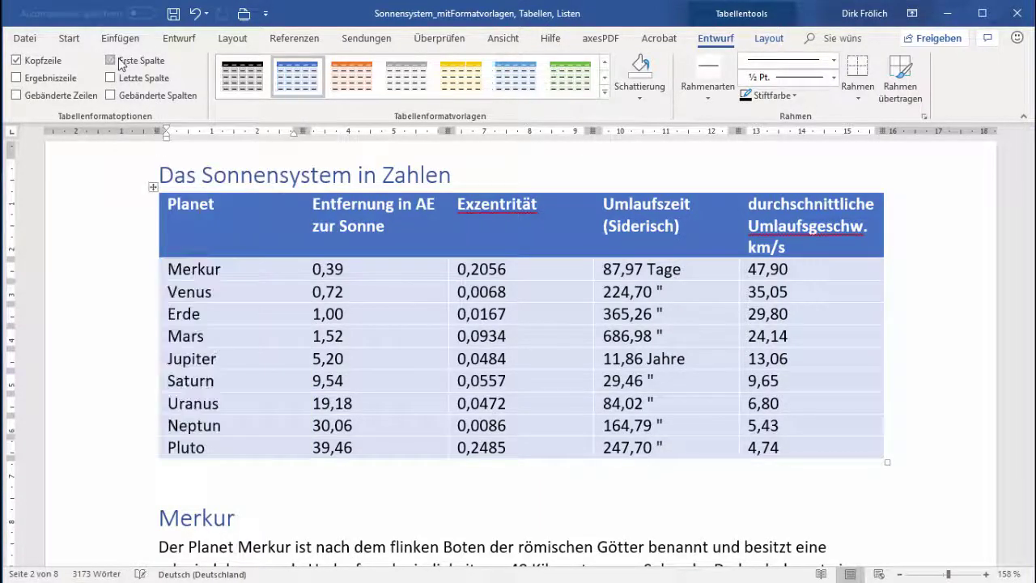
Turn on Gebänderte Spalten and Gebänderte Zeilen for alternating column and row shading.
click(154, 97)
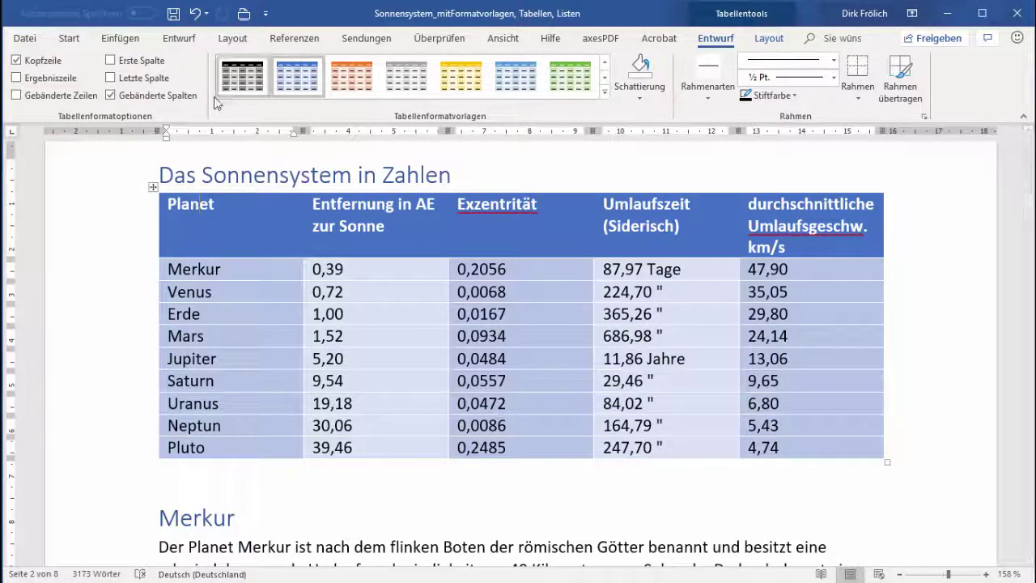
click(158, 97)
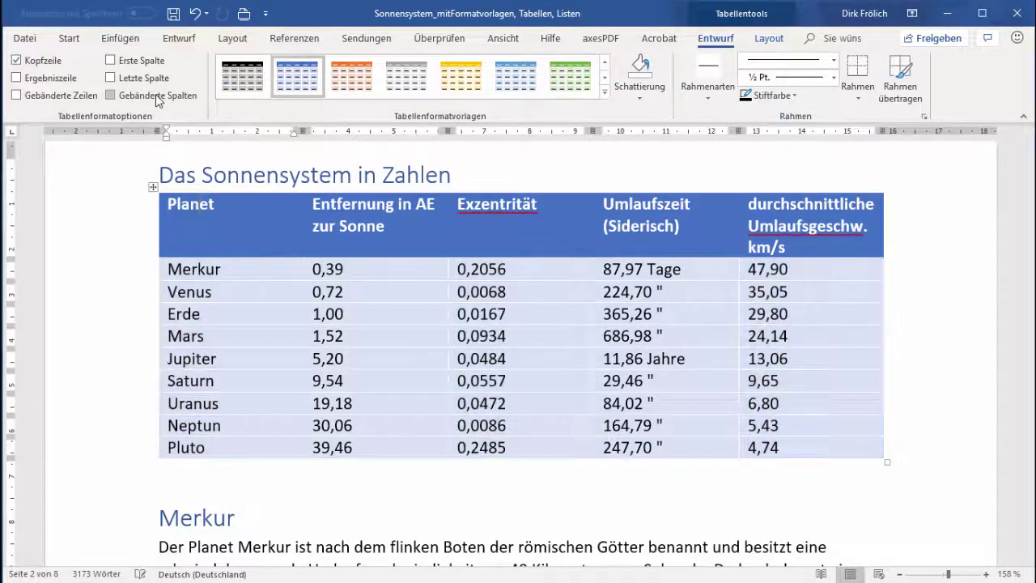
click(158, 97)
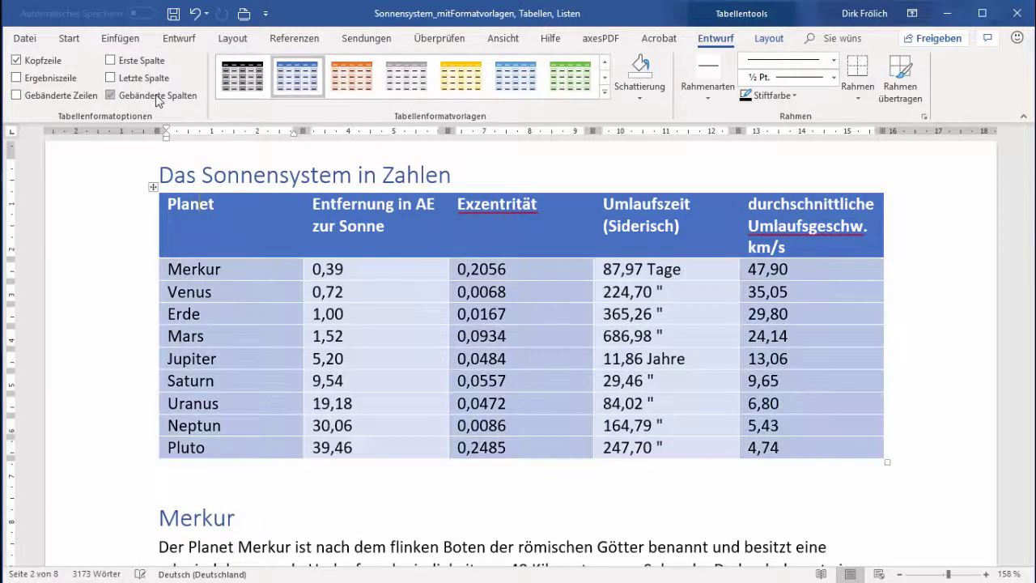
click(57, 101)
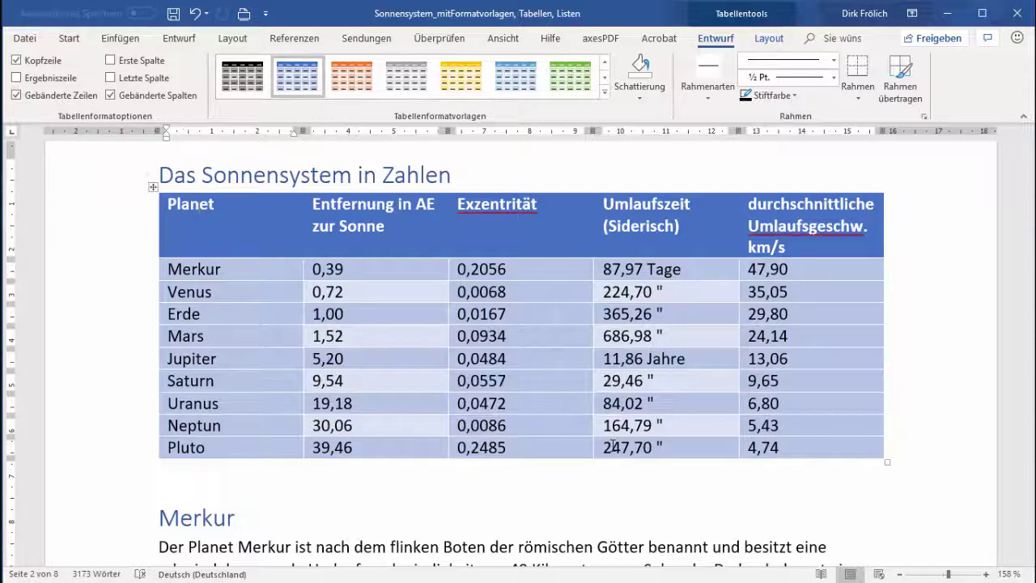
Clear row and column banding and apply Listentabelle 3 – Akzent 1 to the planet table.
click(55, 96)
click(116, 96)
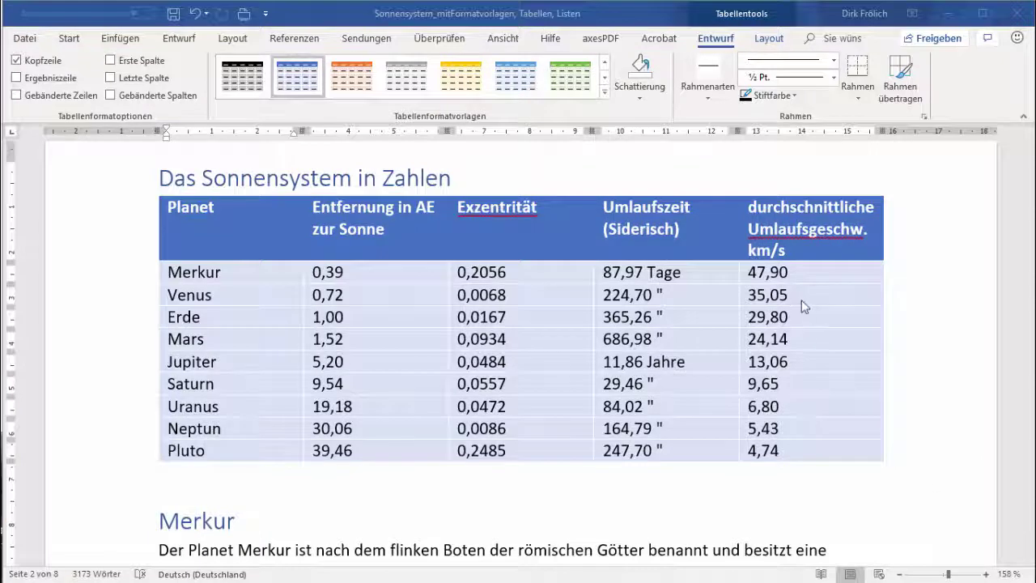
click(605, 96)
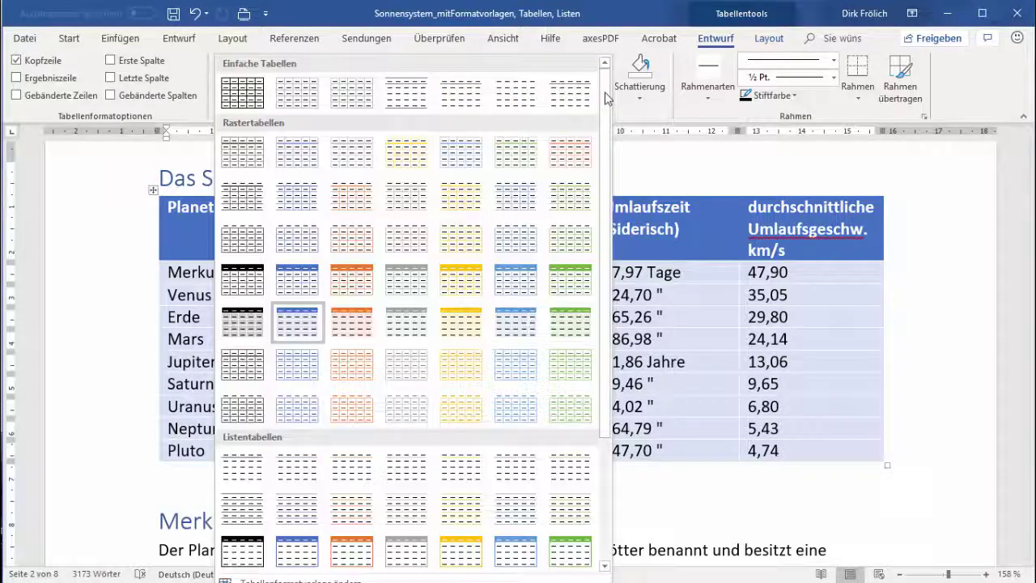
scroll(508, 350, down, 4)
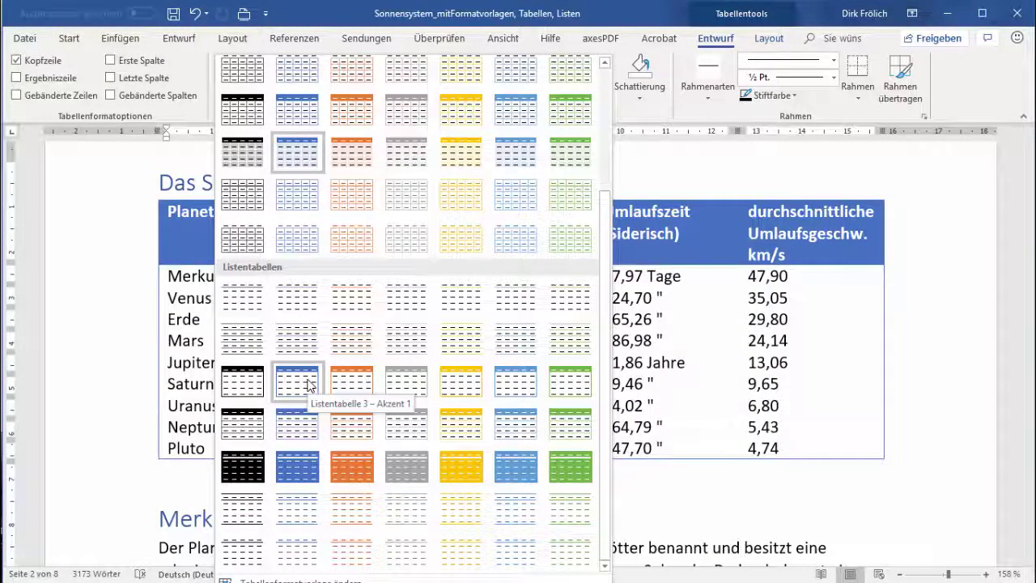
click(307, 385)
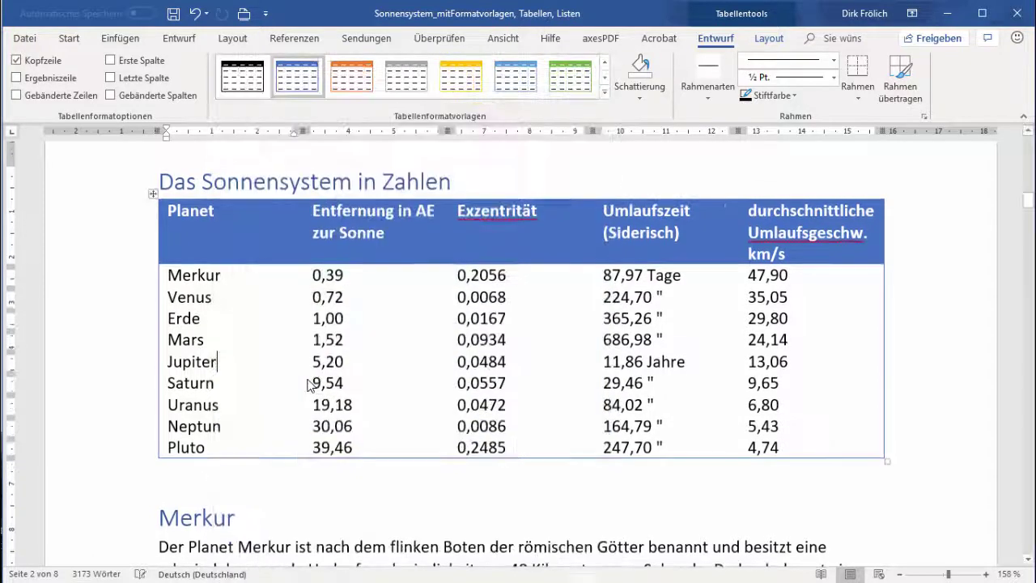
Leave Gebänderte Zeilen and Gebänderte Spalten both checked, adding thin blue row and column dividers.
click(45, 99)
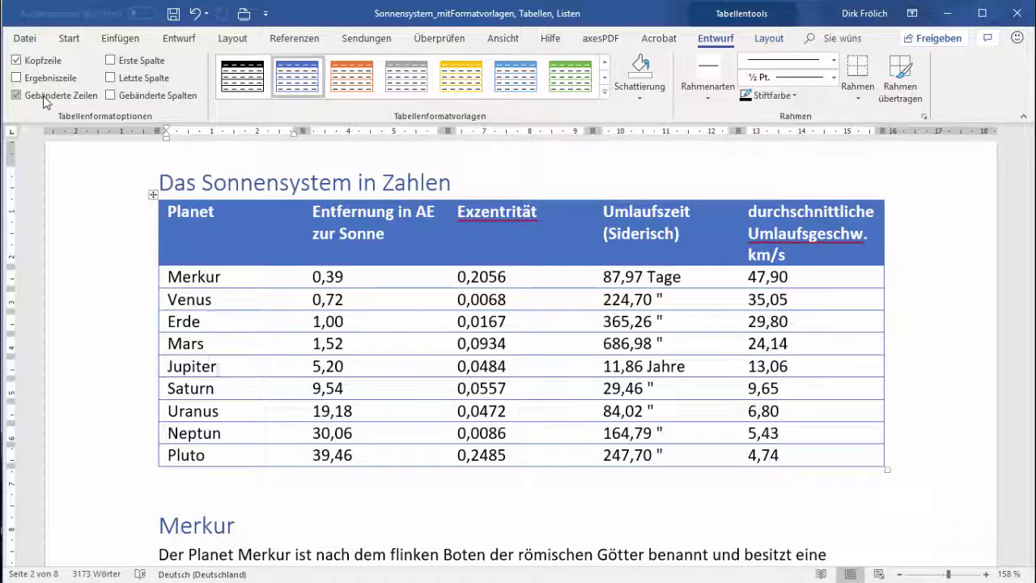
click(45, 100)
click(161, 101)
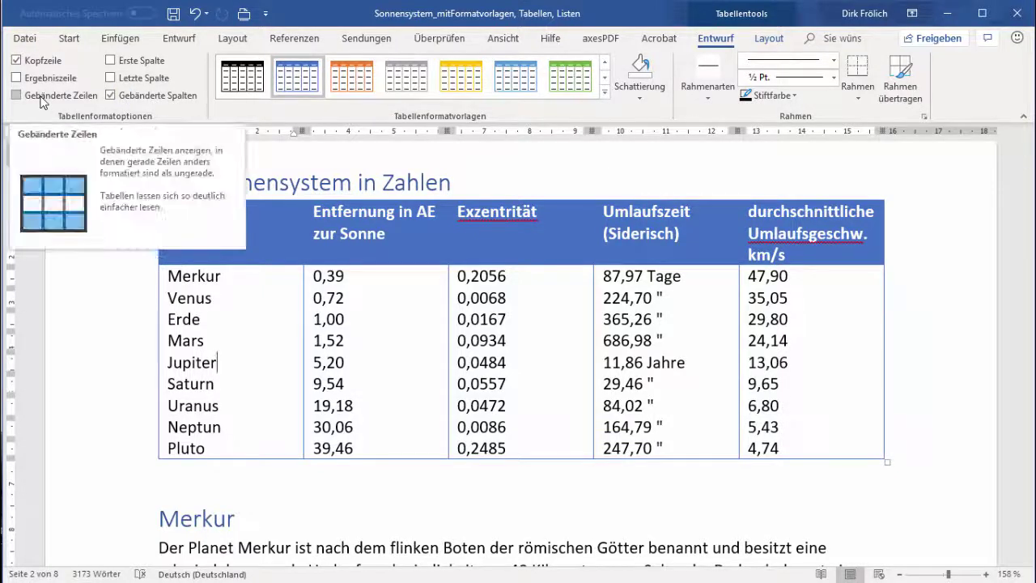
click(44, 100)
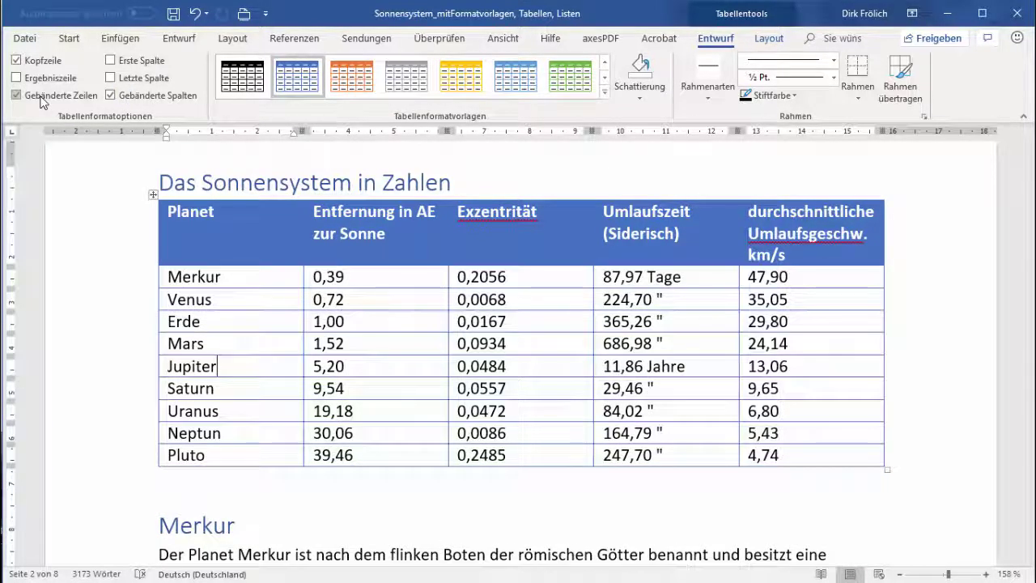
click(144, 97)
click(81, 97)
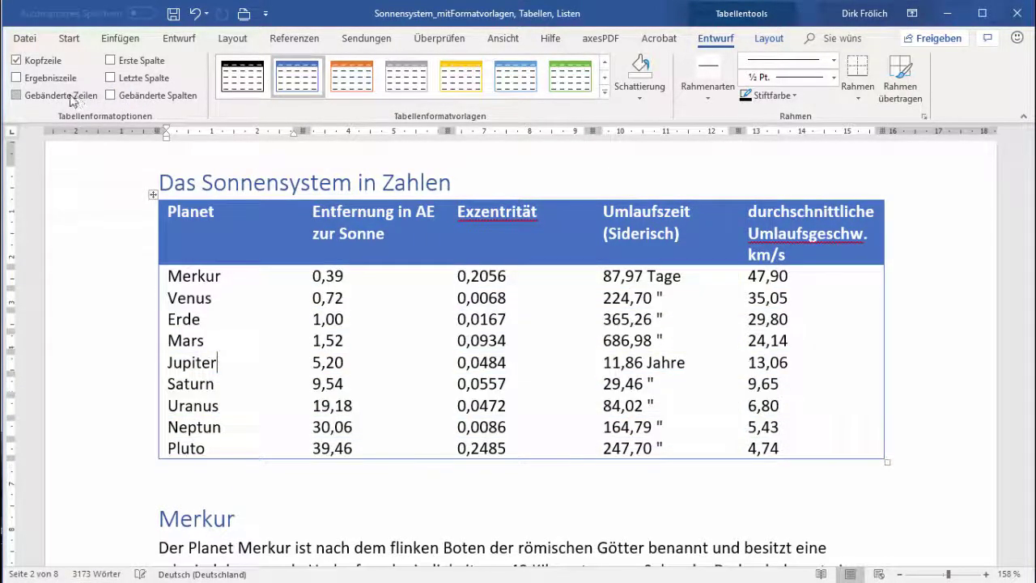
click(72, 97)
click(145, 94)
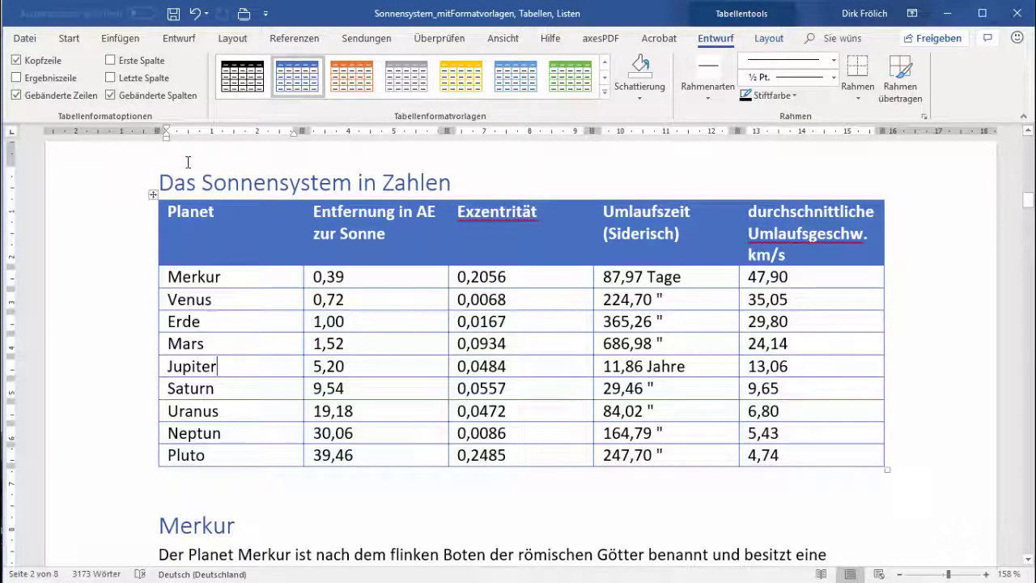
Browse the full table style gallery and close it without changing the style.
click(604, 93)
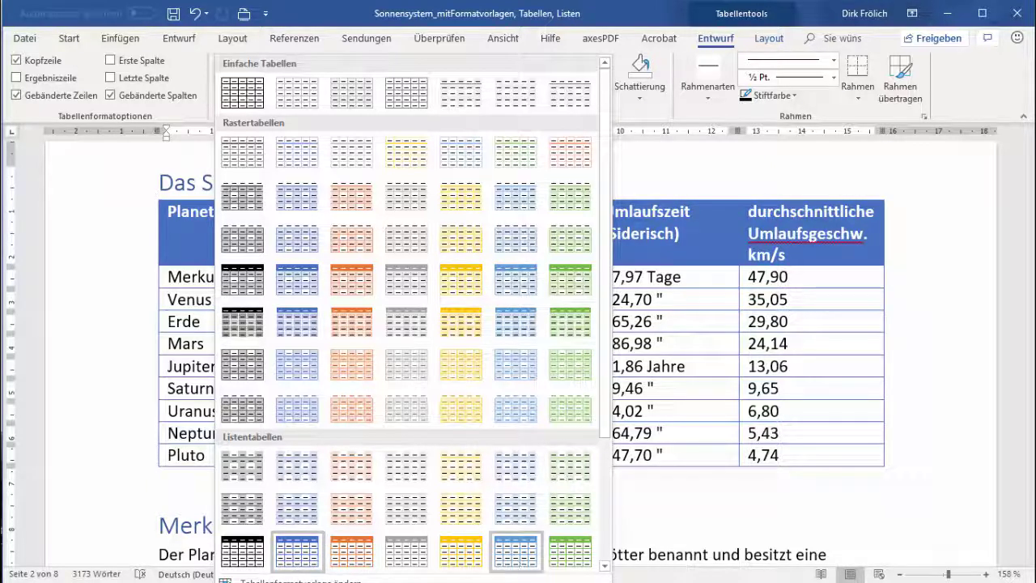
click(605, 566)
click(606, 569)
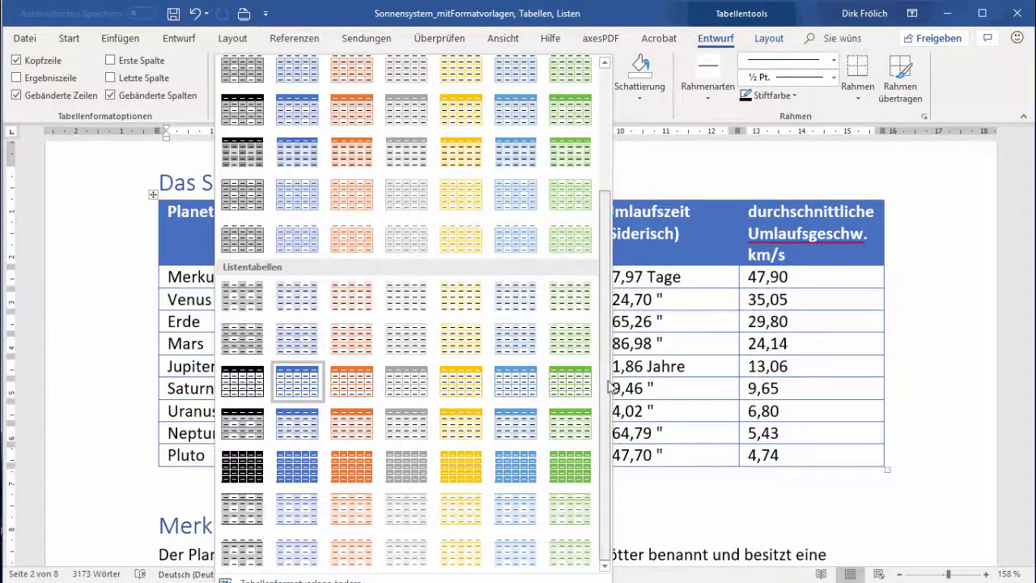
drag(607, 390, 610, 376)
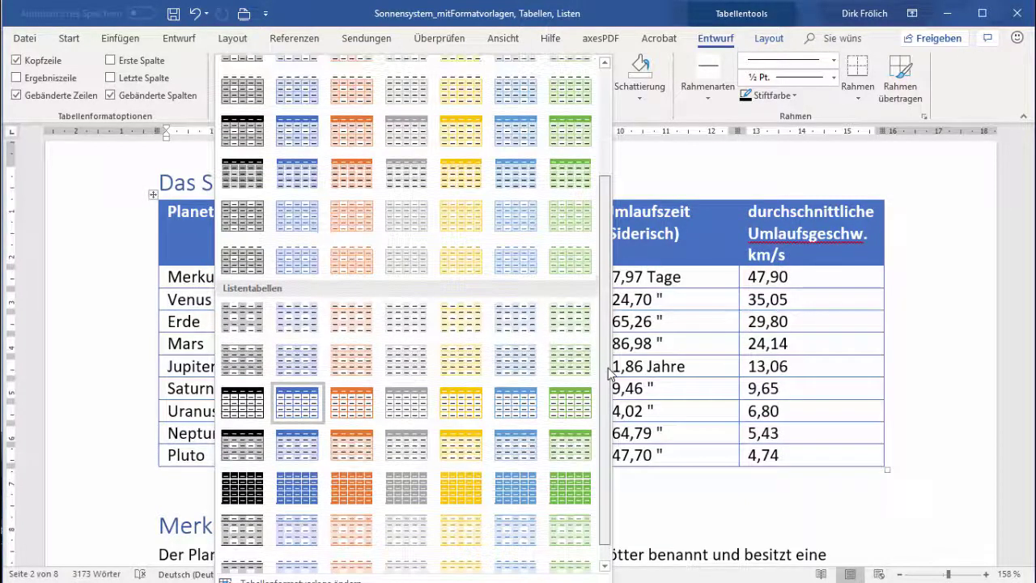
drag(610, 376, 620, 236)
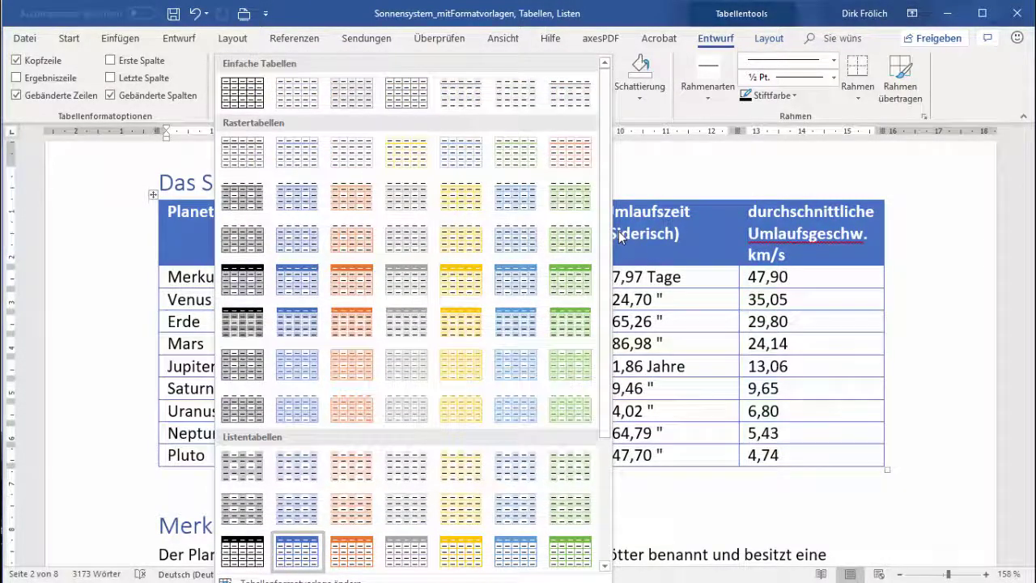
click(120, 237)
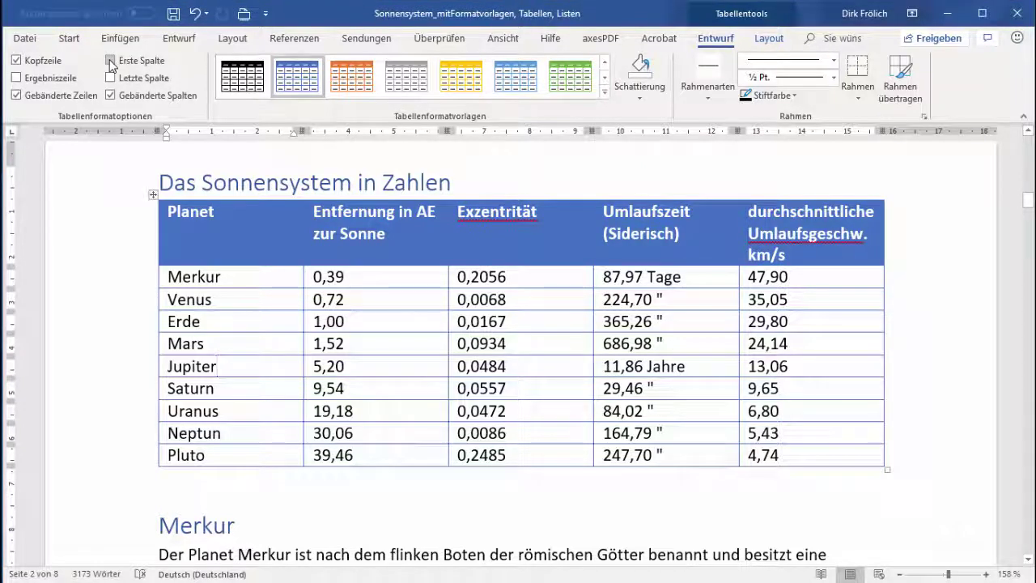
Check Erste Spalte to bold the planet names, leaving the table style unchanged.
click(110, 62)
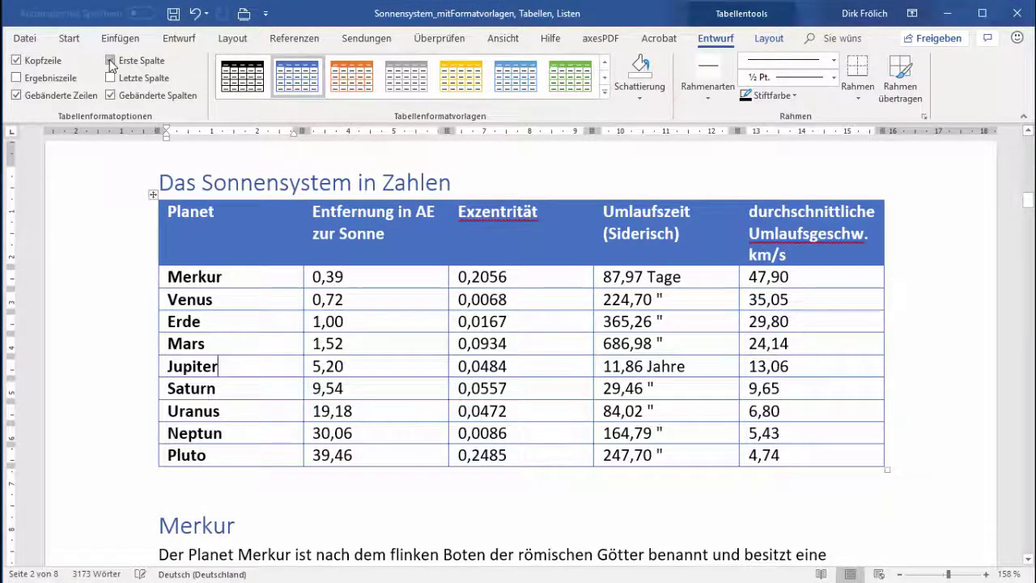
click(604, 92)
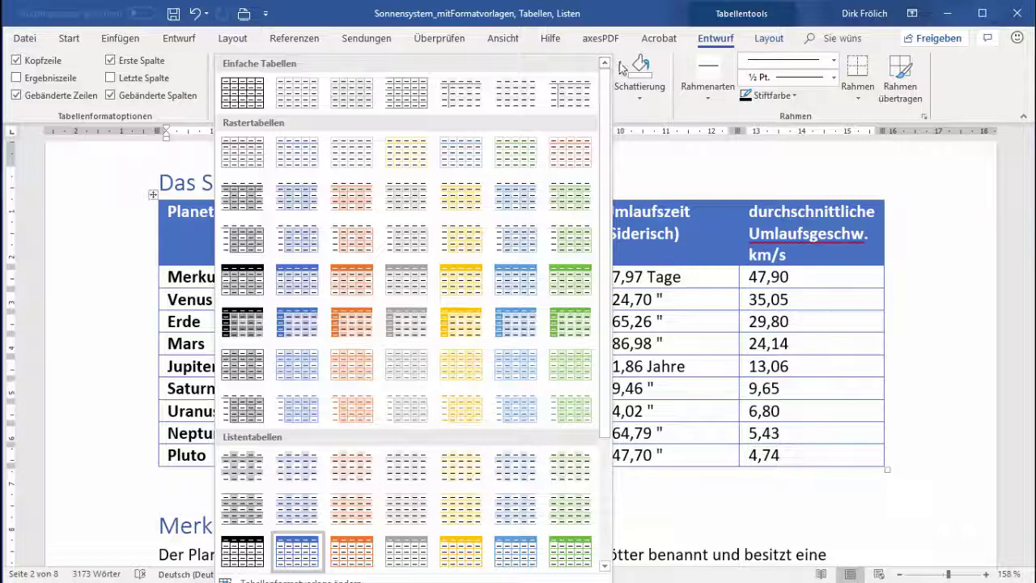
click(620, 63)
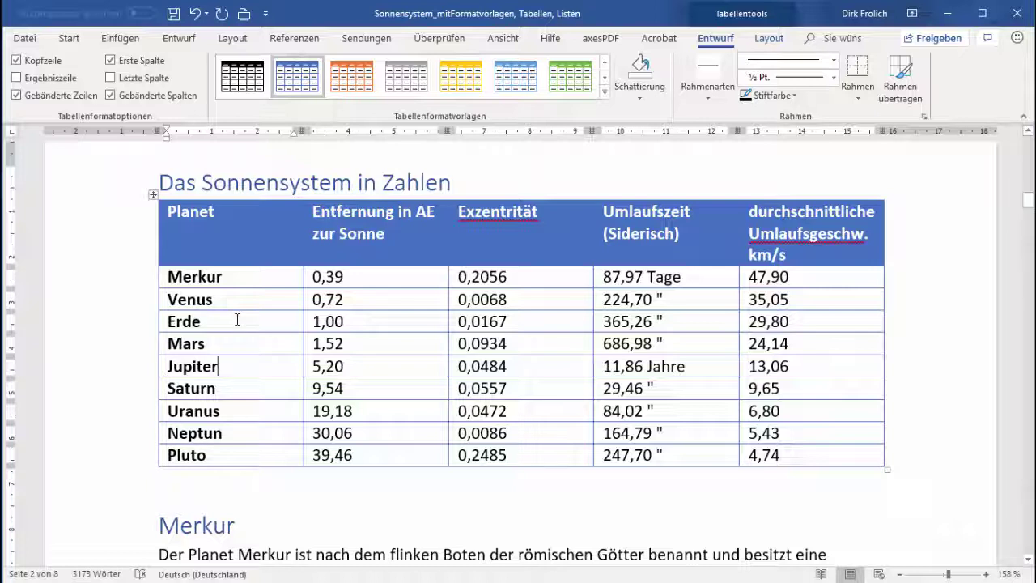
click(640, 101)
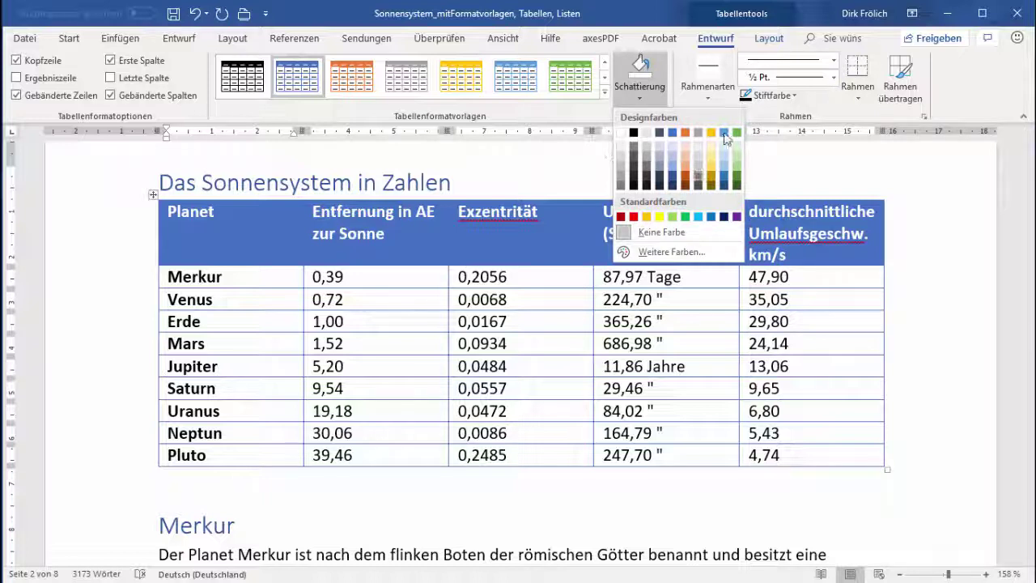
click(773, 45)
click(771, 45)
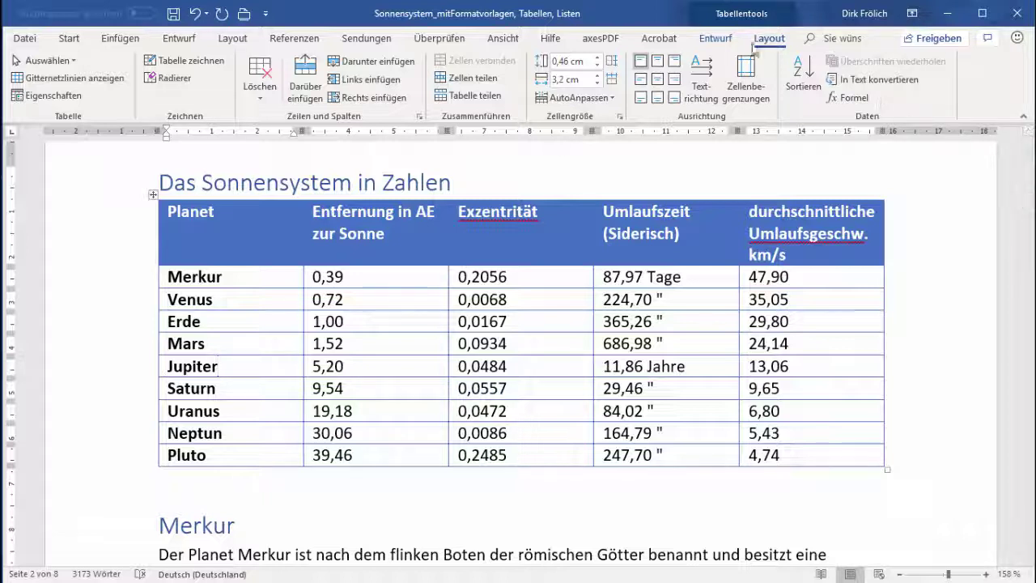
click(715, 41)
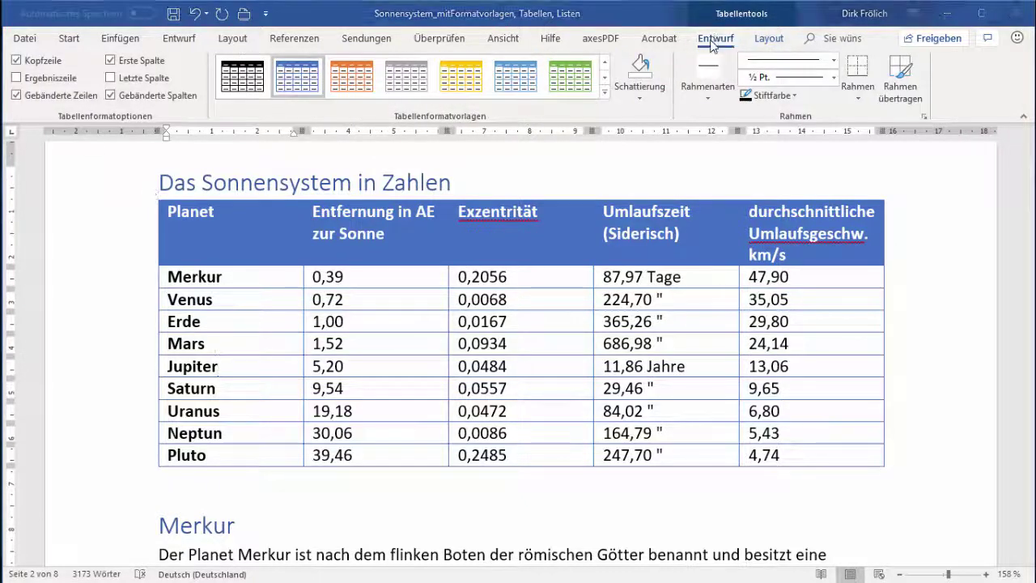
click(604, 96)
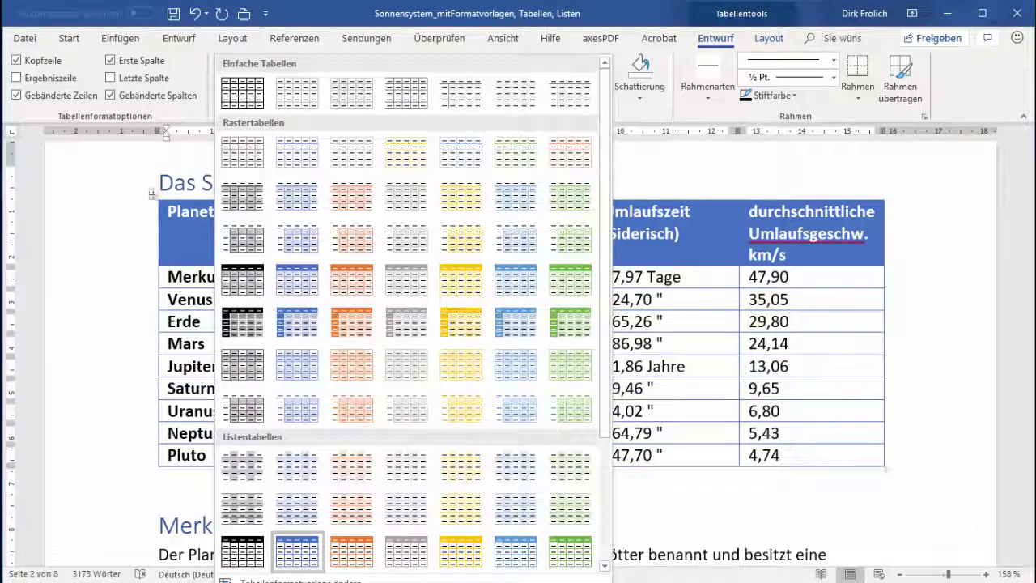
drag(602, 579, 602, 487)
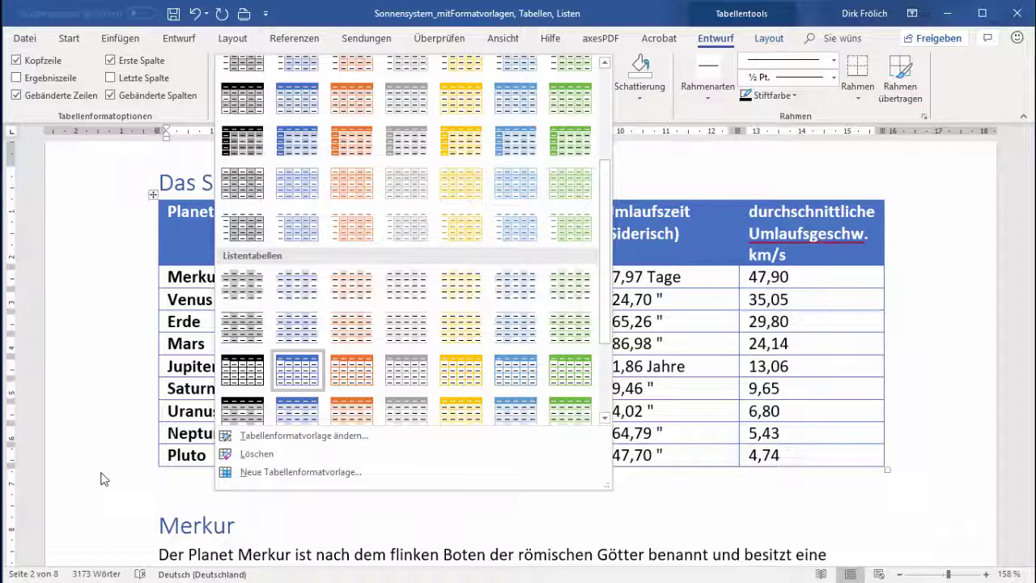
click(635, 166)
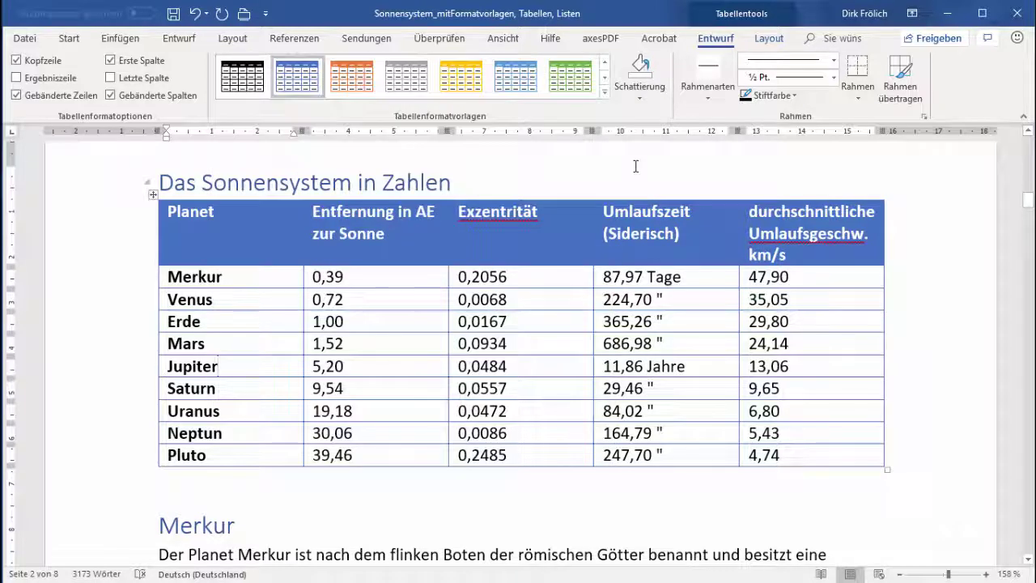